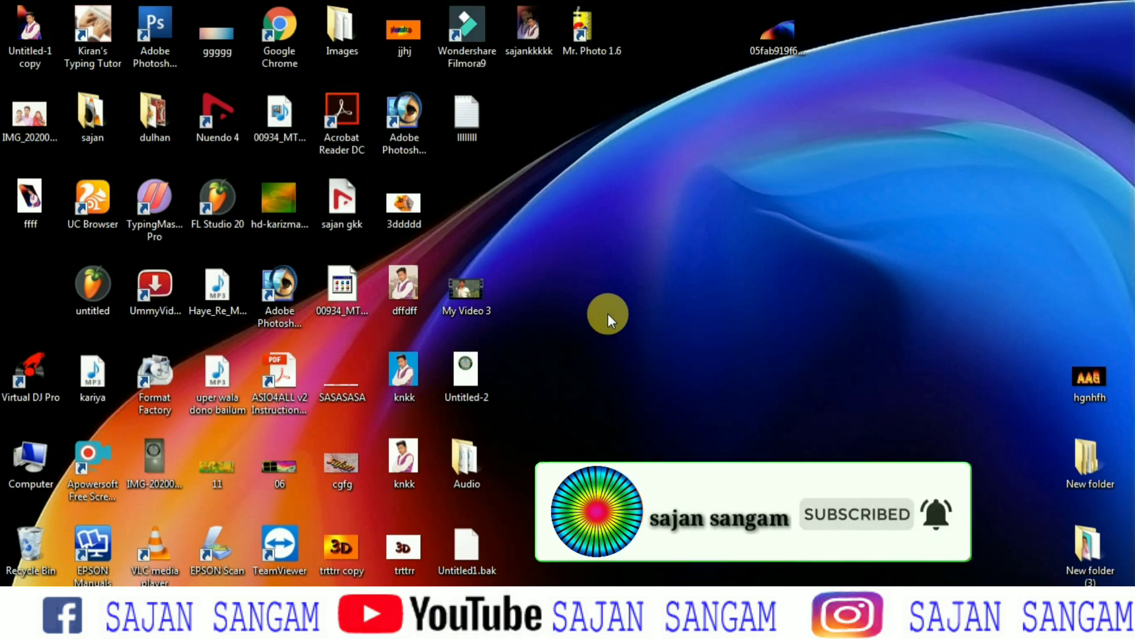
Step: Refresh the desktop and launch Photoshop from the ffff file
{"action": "right_click", "coordinate": [608, 313]}
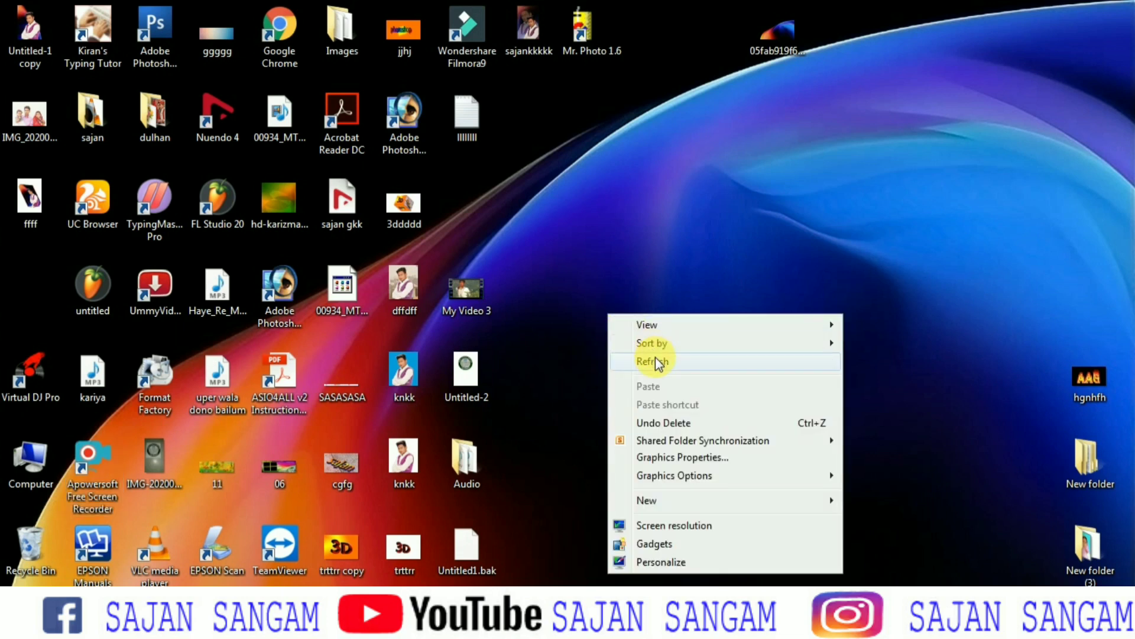
{"action": "left_click", "coordinate": [633, 346]}
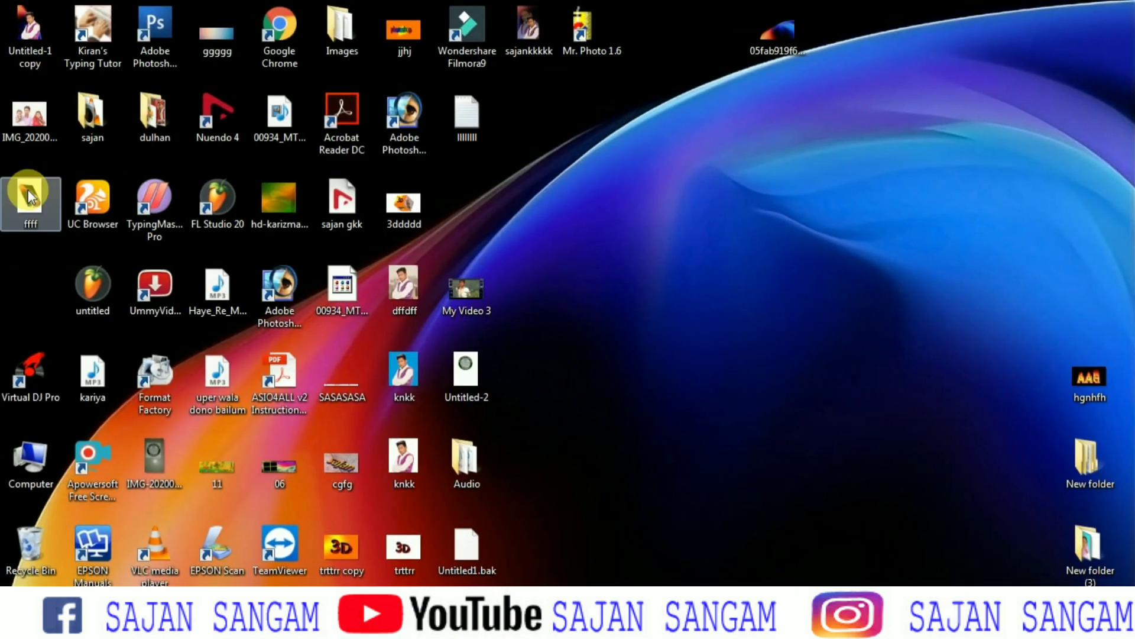
{"action": "double_click", "coordinate": [29, 202]}
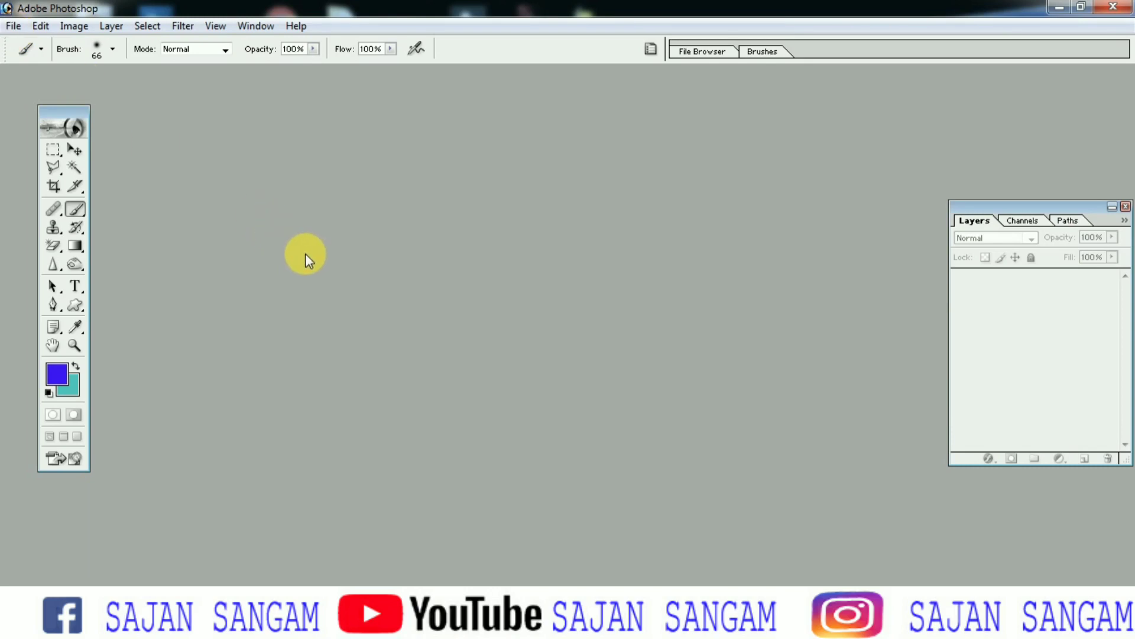
Step: Create a new white 1920 x 1080 document from the HDTV 1080i preset
{"action": "key", "text": "ctrl+n"}
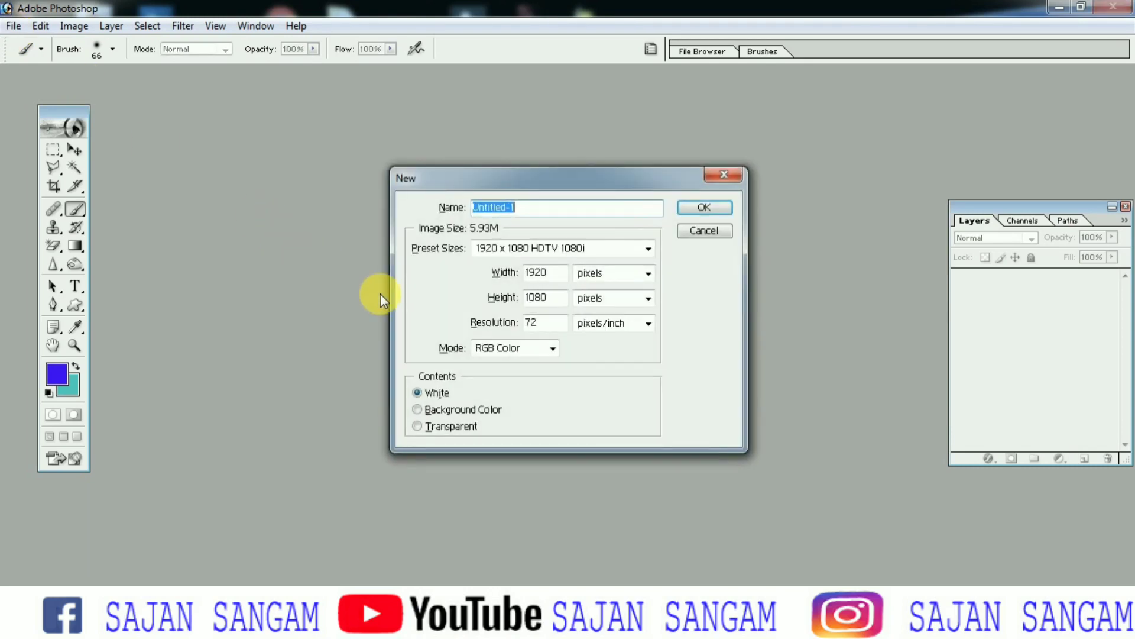
{"action": "left_click", "coordinate": [636, 247]}
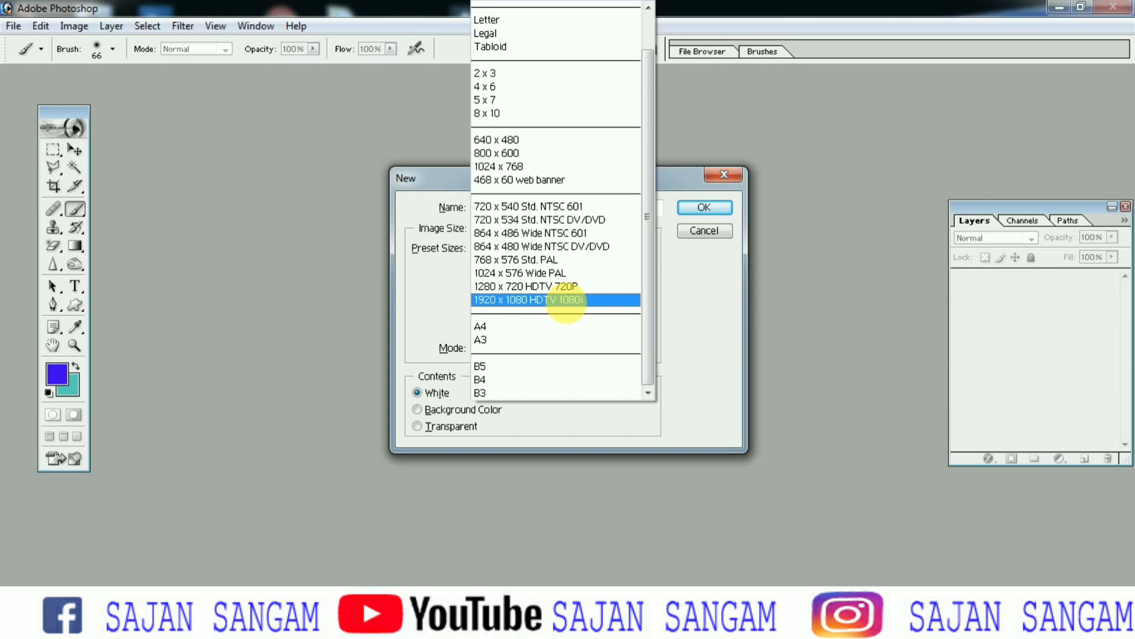
{"action": "left_click", "coordinate": [567, 300]}
{"action": "left_click", "coordinate": [714, 209]}
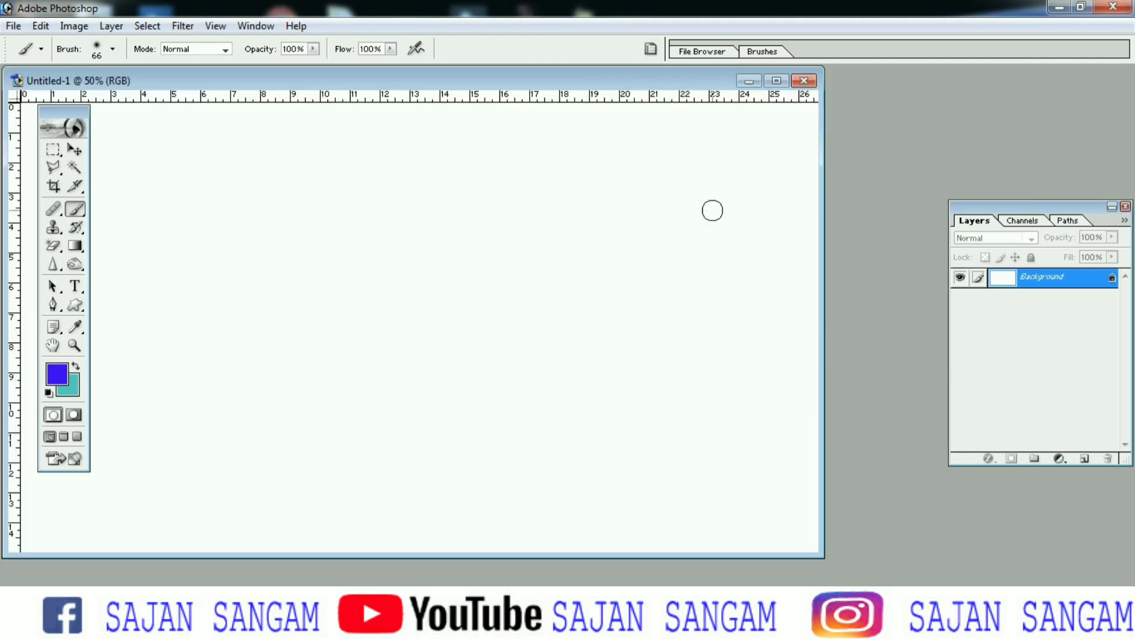
{"action": "left_click_drag", "start_coordinate": [569, 83], "coordinate": [691, 103]}
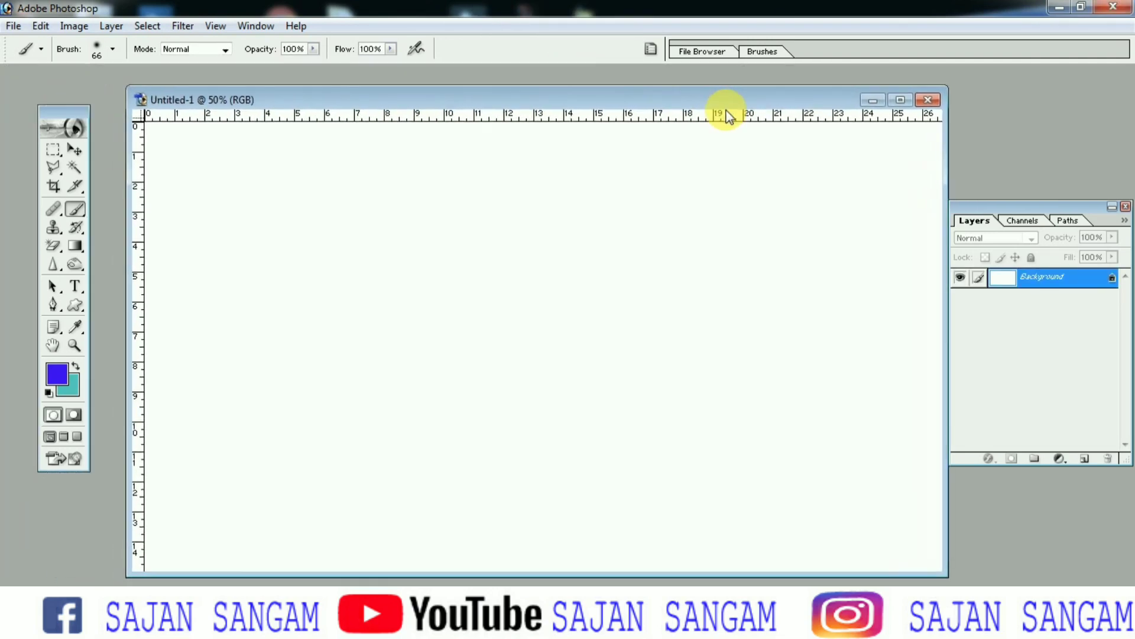
Step: Open the Untitled-1 copy portrait photo from the Desktop folder
{"action": "left_click", "coordinate": [895, 101]}
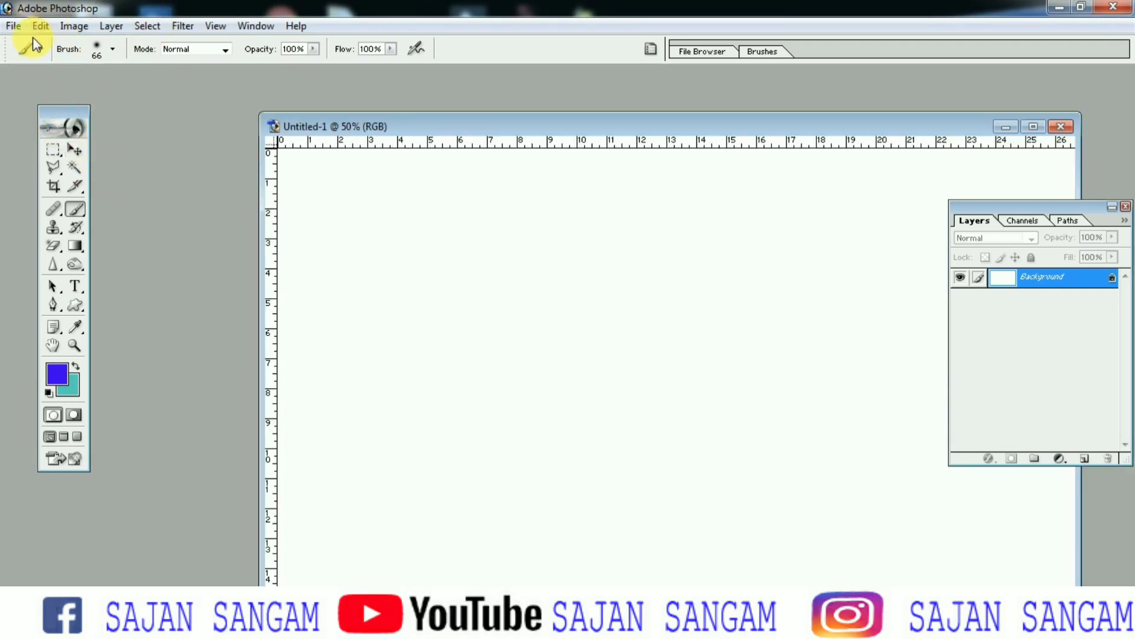
{"action": "left_click", "coordinate": [13, 26]}
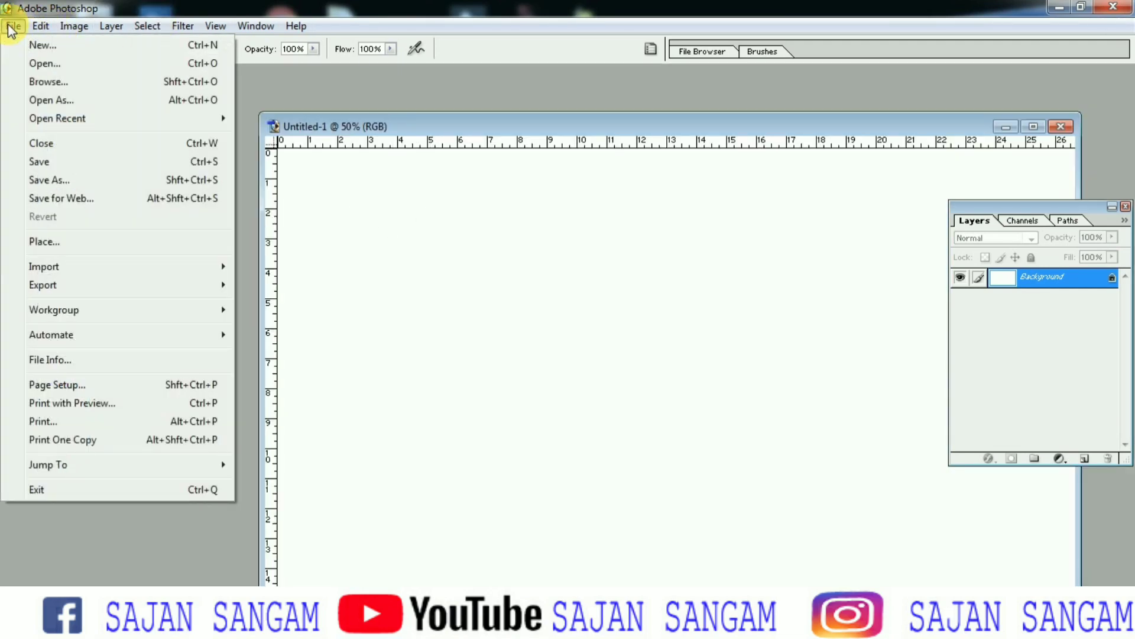
{"action": "left_click", "coordinate": [71, 64]}
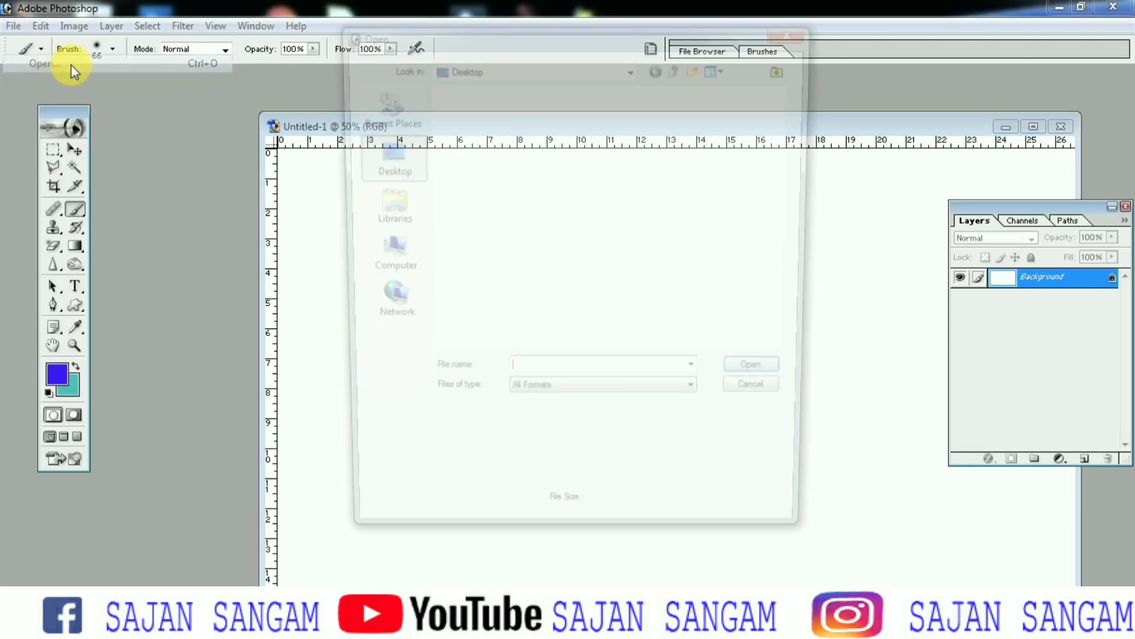
{"action": "left_click_drag", "start_coordinate": [788, 121], "coordinate": [789, 319]}
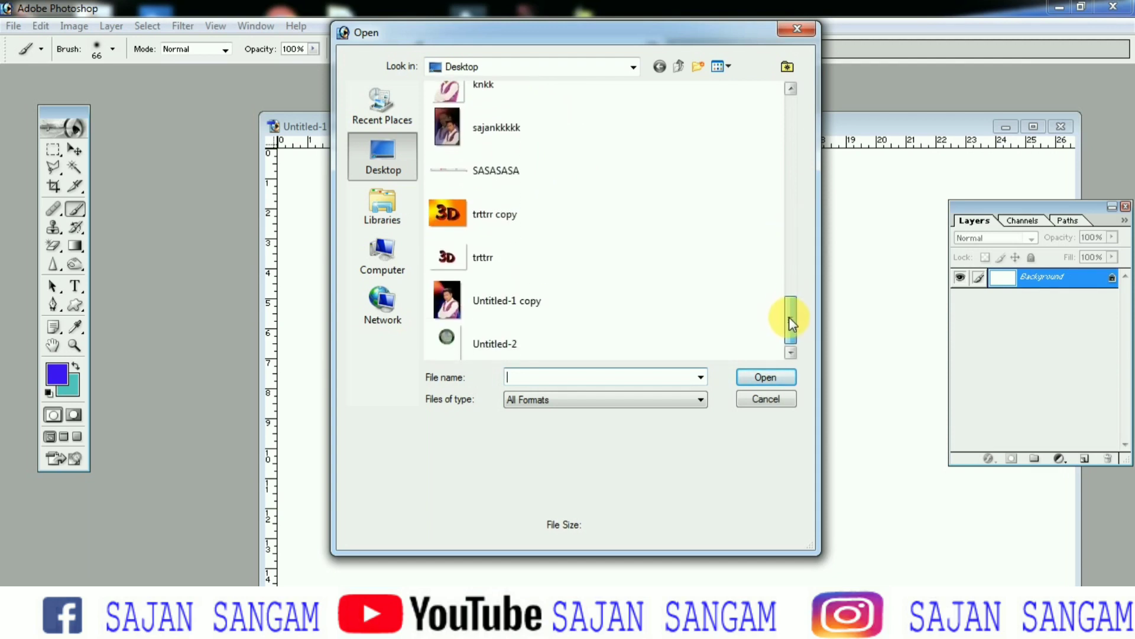
{"action": "left_click", "coordinate": [490, 295]}
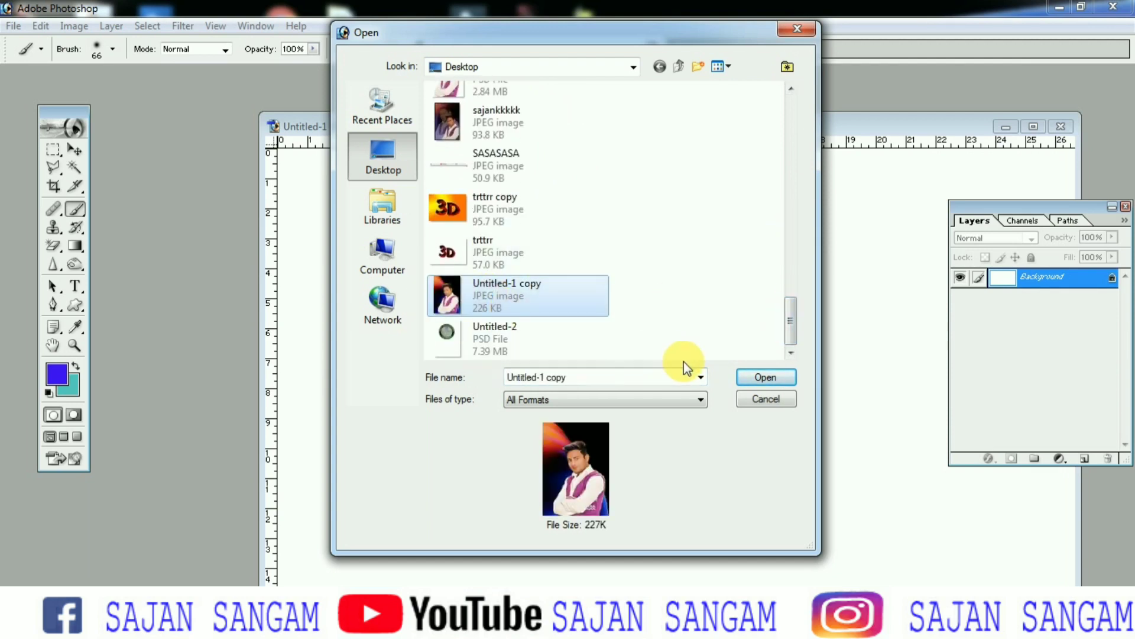
{"action": "left_click", "coordinate": [751, 378]}
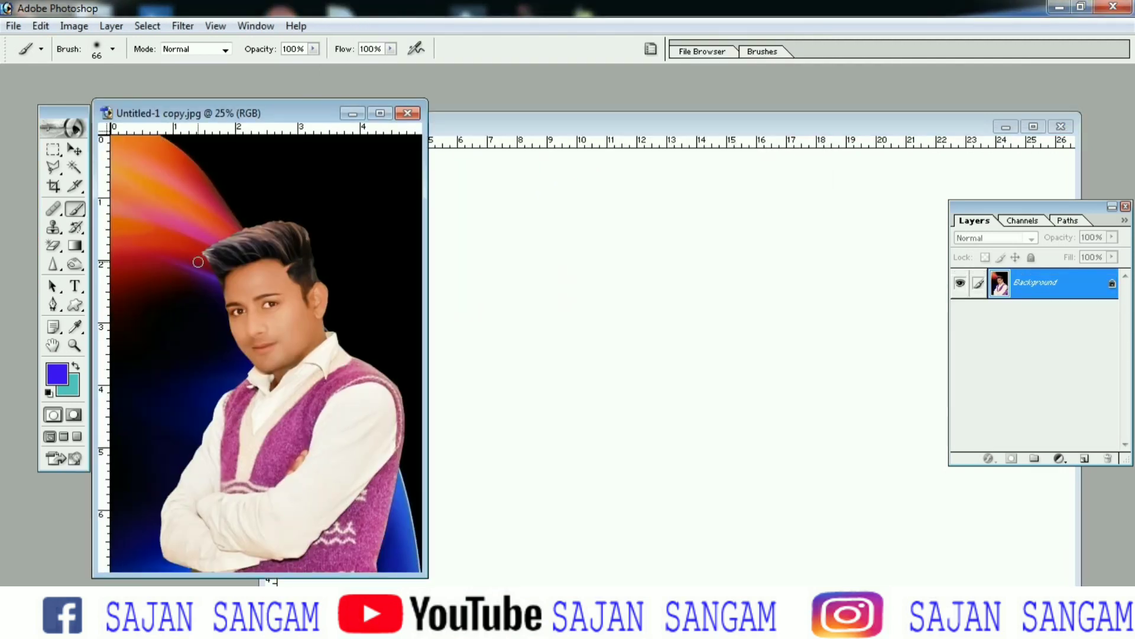
Step: Drag the whole portrait into Untitled-1 as Layer 1, then maximize and zoom out
{"action": "left_click_drag", "start_coordinate": [190, 261], "coordinate": [193, 268]}
{"action": "key", "text": "ctrl+a"}
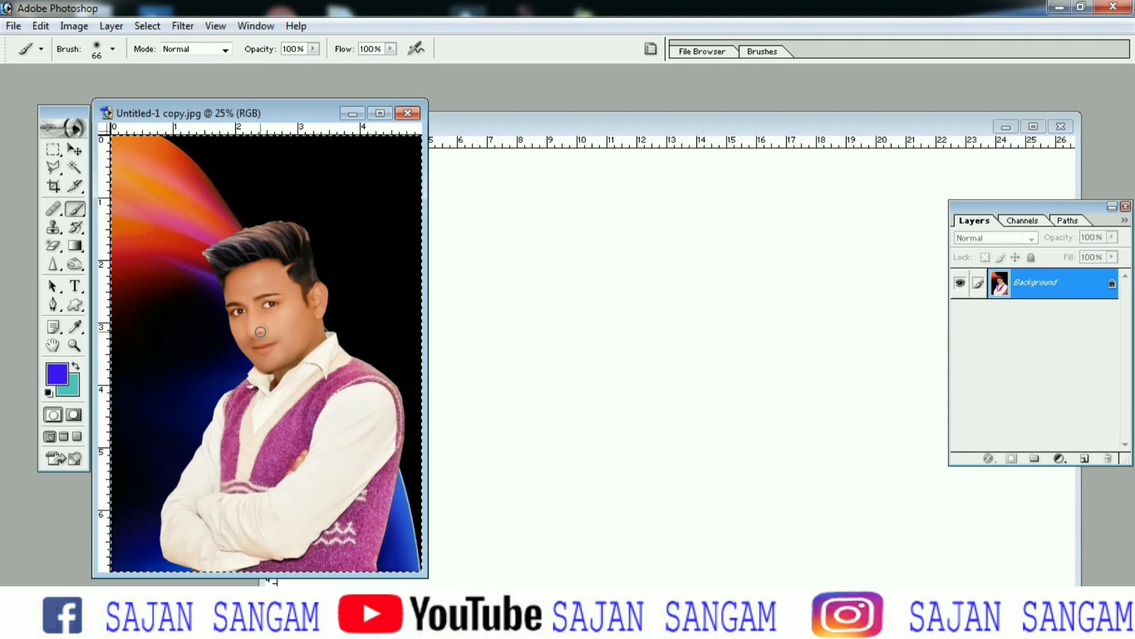
{"action": "left_click_drag", "start_coordinate": [254, 341], "coordinate": [457, 372]}
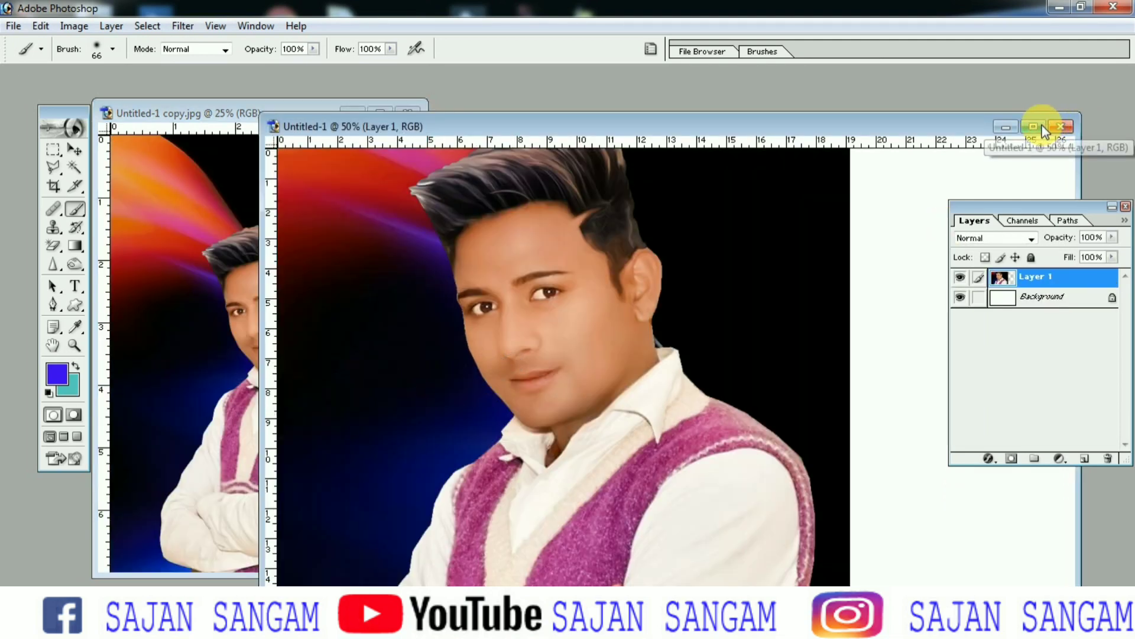
{"action": "left_click", "coordinate": [1033, 125]}
{"action": "left_click", "coordinate": [481, 291], "text": "alt"}
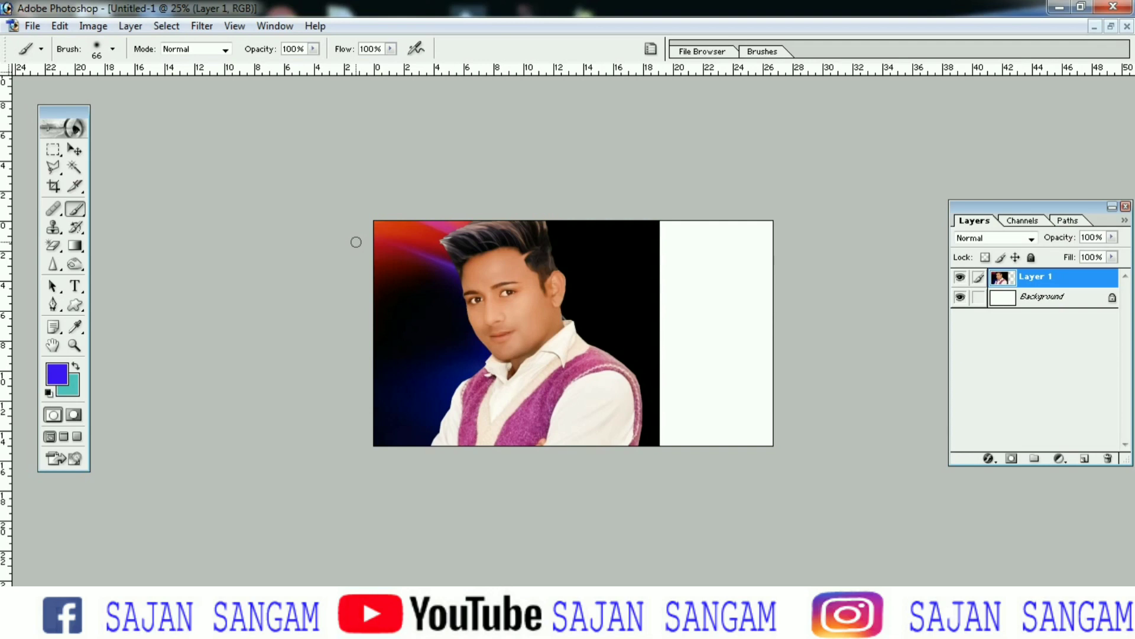
Step: Scale the portrait layer down to about 40% and zoom the view to 50%
{"action": "left_click", "coordinate": [356, 244], "text": "ctrl"}
{"action": "key", "text": "ctrl+t"}
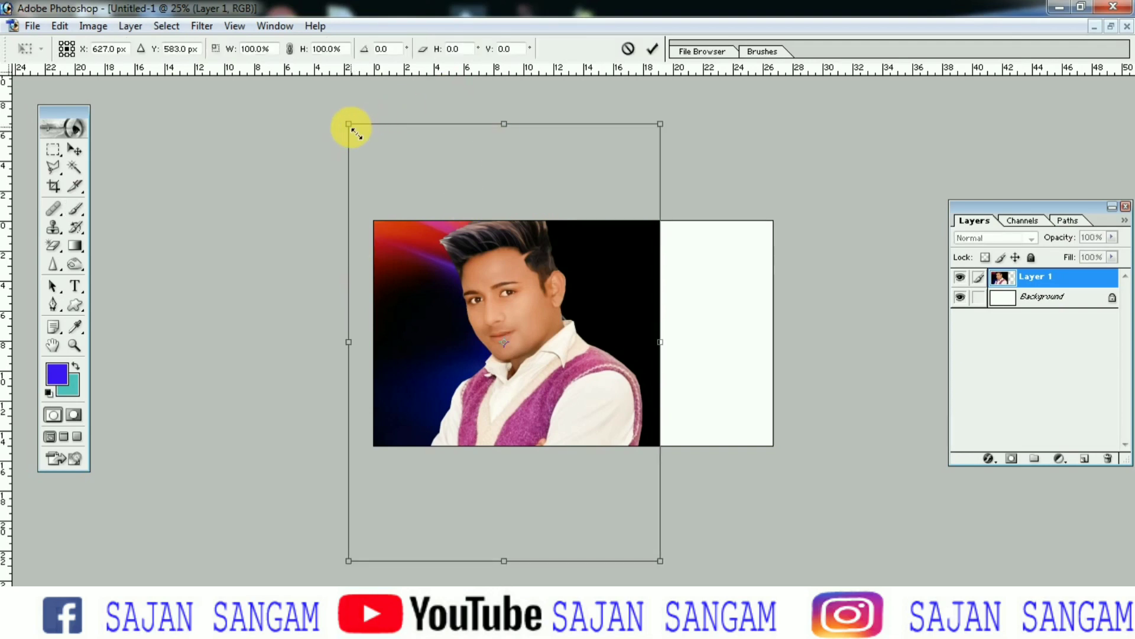
{"action": "left_click_drag", "start_coordinate": [349, 125], "coordinate": [522, 284]}
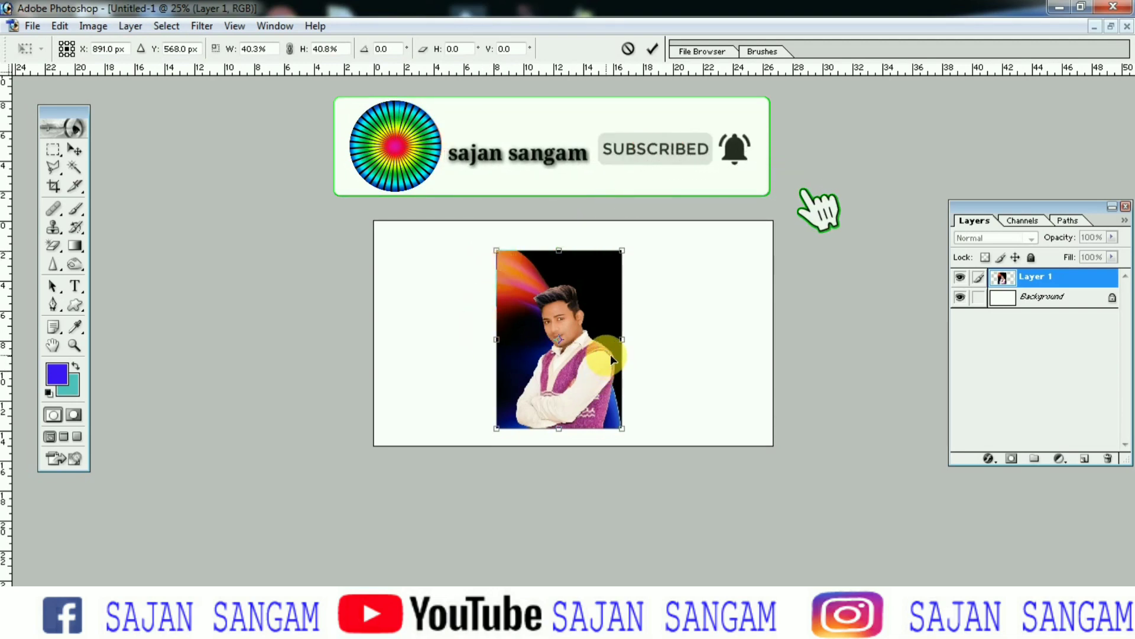
{"action": "key", "text": "Return"}
{"action": "key", "text": "ctrl+plus"}
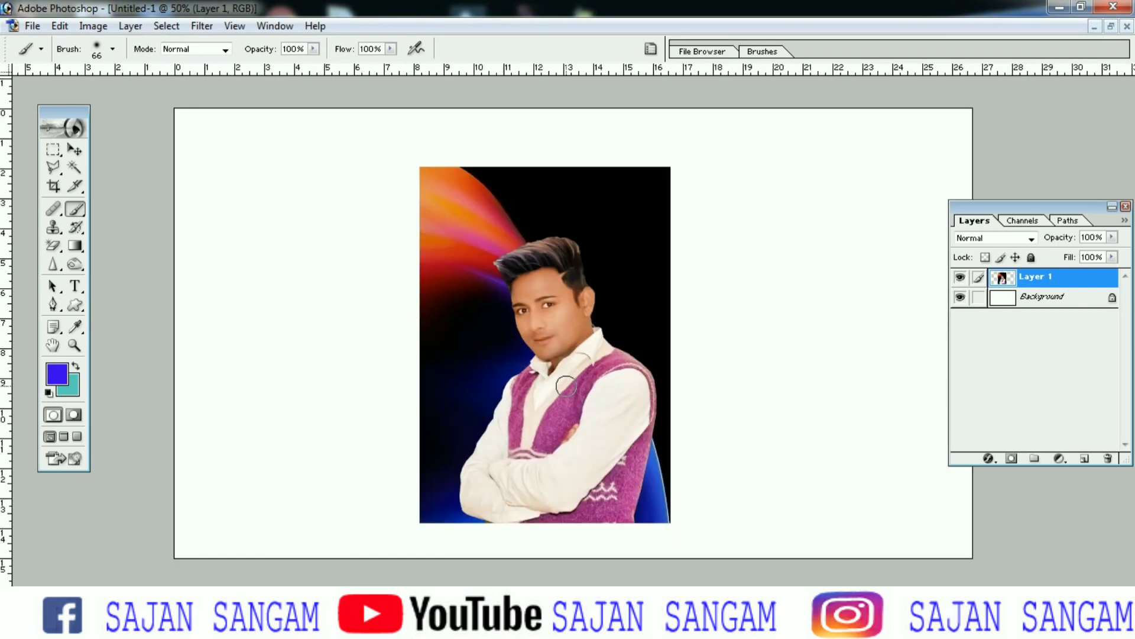
Step: Enlarge the portrait very slightly and nudge it right and up, committing the transform
{"action": "key", "text": "ctrl+t"}
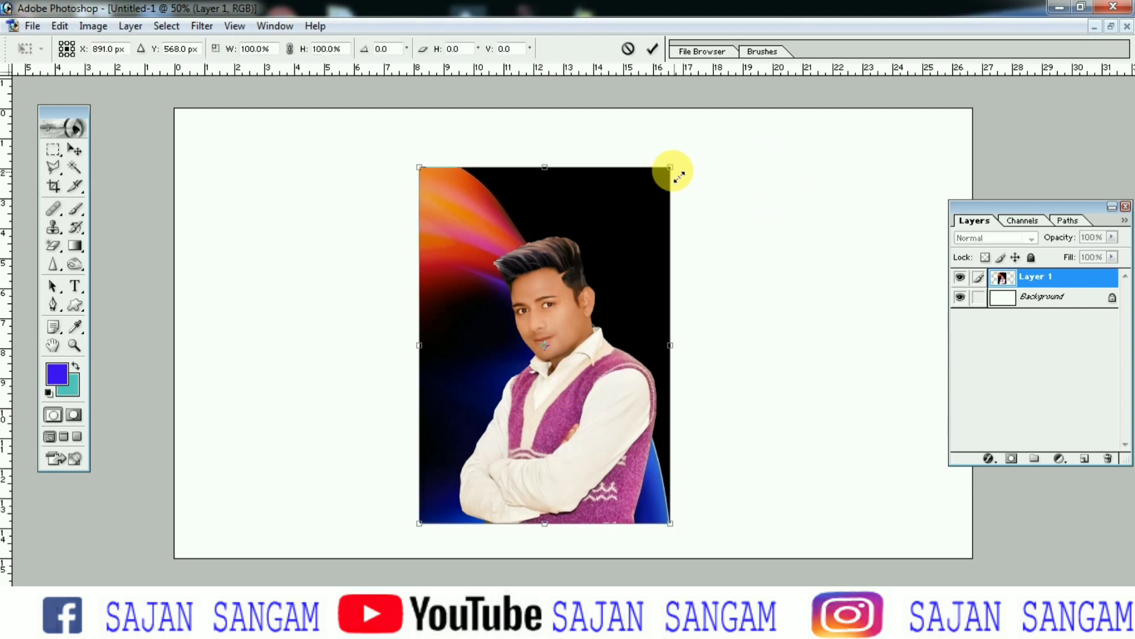
{"action": "left_click_drag", "start_coordinate": [677, 171], "coordinate": [683, 170]}
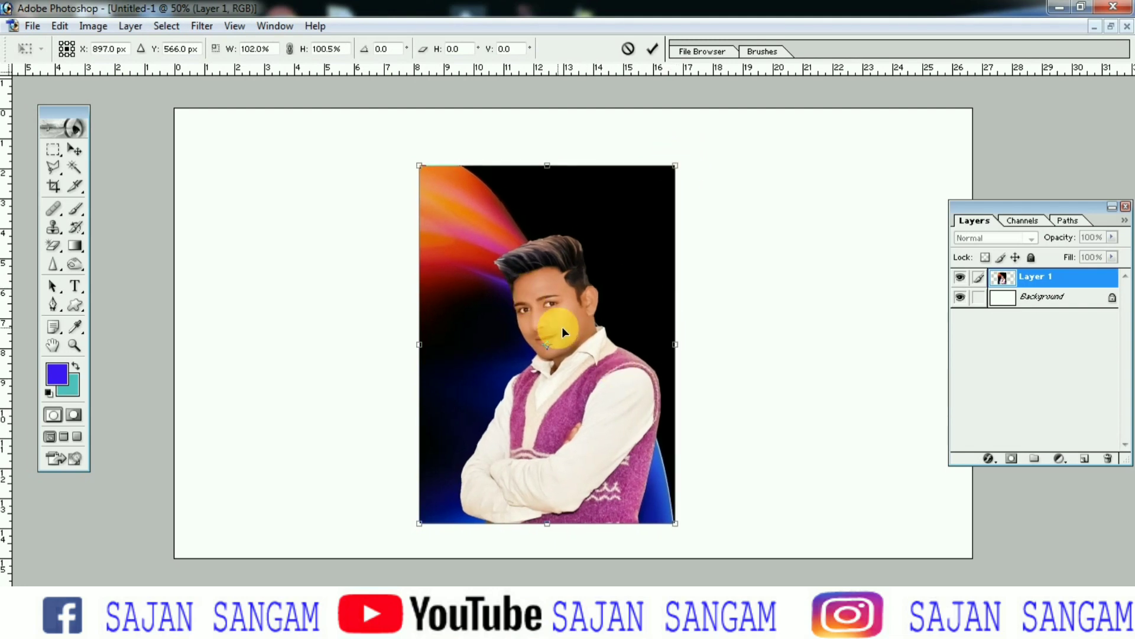
{"action": "key", "text": "Right"}
{"action": "key", "text": "Right"}
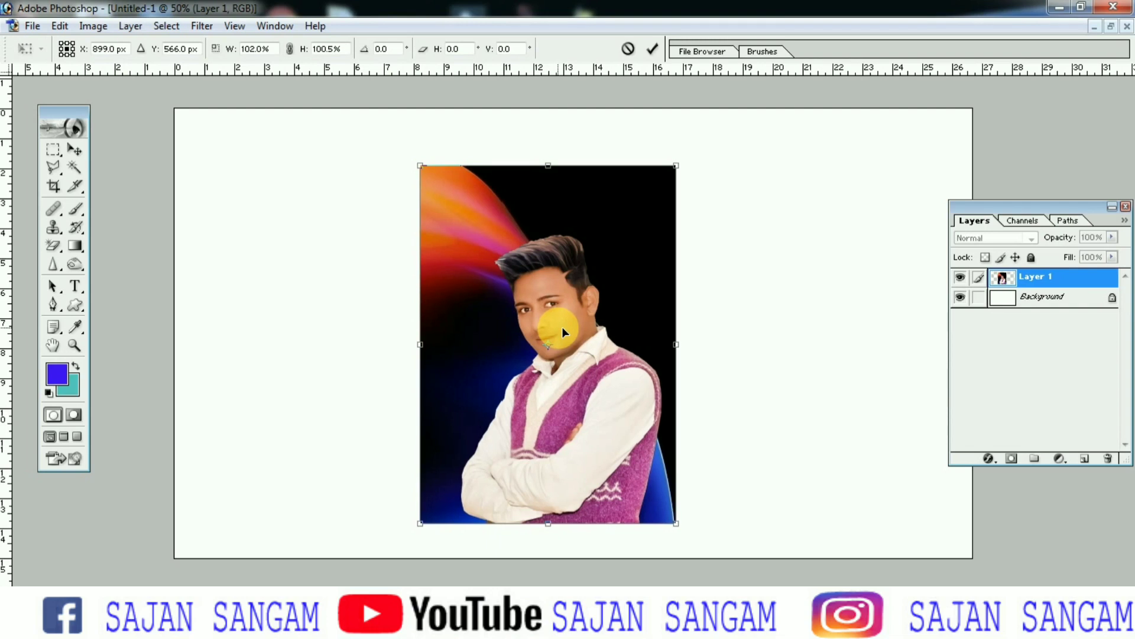
{"action": "key", "text": "Up"}
{"action": "key", "text": "Up"}
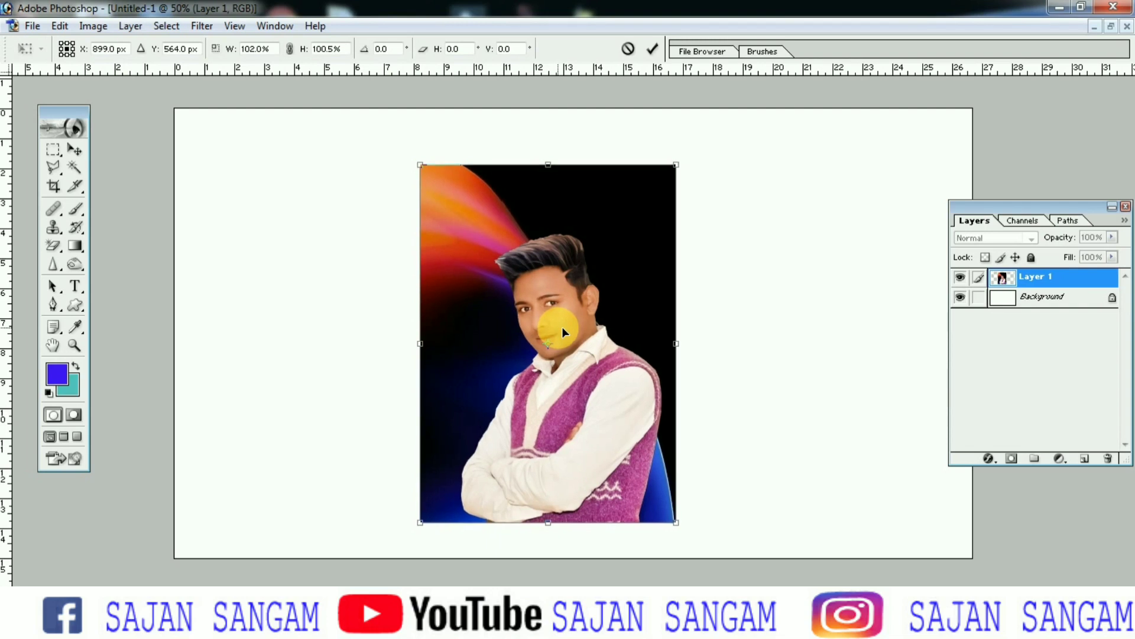
{"action": "key", "text": "Return"}
{"action": "key", "text": "b"}
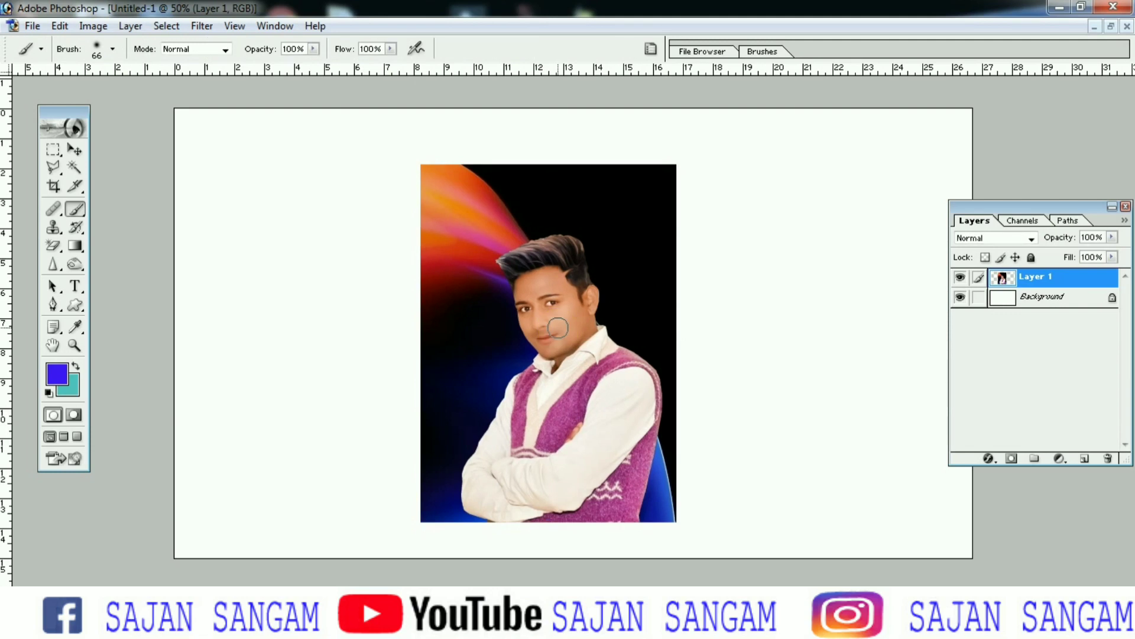
{"action": "left_click", "coordinate": [558, 328]}
Step: Repeat the transform with Ctrl+Shift+Alt+T to stack enlarging copies up to Layer 1 copy 17
{"action": "key", "text": "ctrl+alt+shift+t"}
{"action": "key", "text": "ctrl+alt+shift+t"}
{"action": "key", "text": "ctrl+alt+shift+t"}
{"action": "key", "text": "ctrl+alt+shift+t"}
{"action": "key", "text": "ctrl+alt+shift+t"}
{"action": "key", "text": "ctrl+alt+shift+t"}
{"action": "key", "text": "ctrl+alt+shift+t"}
{"action": "key", "text": "ctrl+alt+shift+t"}
{"action": "key", "text": "ctrl+alt+shift+t"}
{"action": "key", "text": "ctrl+alt+shift+t"}
{"action": "key", "text": "ctrl+alt+shift+t"}
{"action": "key", "text": "ctrl+alt+shift+t"}
{"action": "key", "text": "ctrl+alt+shift+t"}
{"action": "key", "text": "ctrl+alt+shift+t"}
{"action": "key", "text": "ctrl+alt+shift+t"}
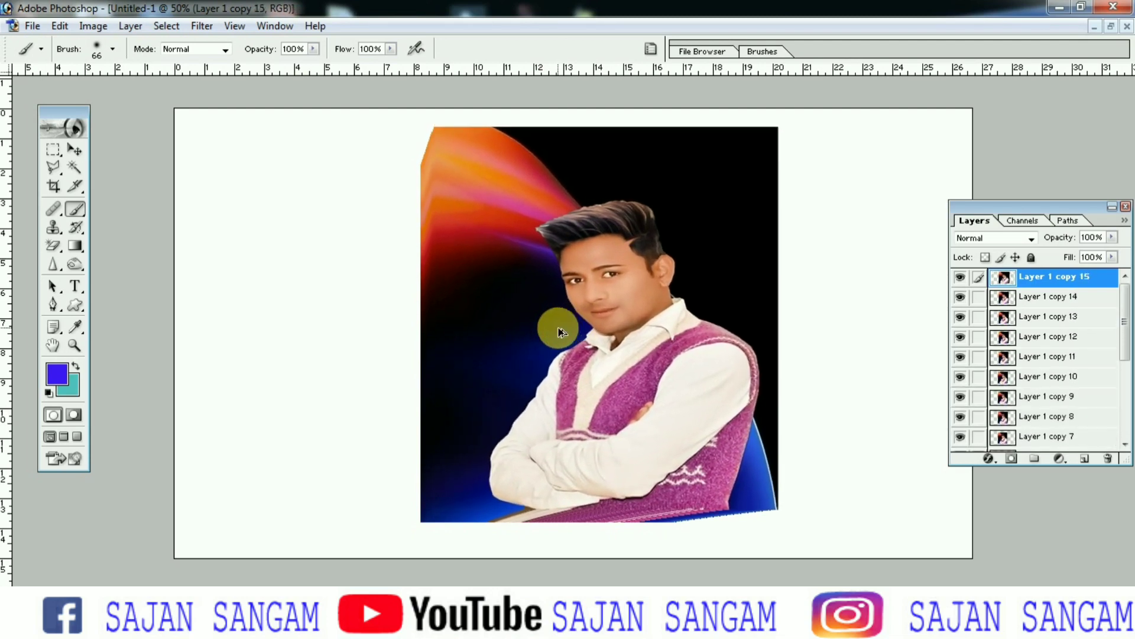
{"action": "key", "text": "ctrl+alt+shift+t"}
{"action": "key", "text": "ctrl+alt+shift+t"}
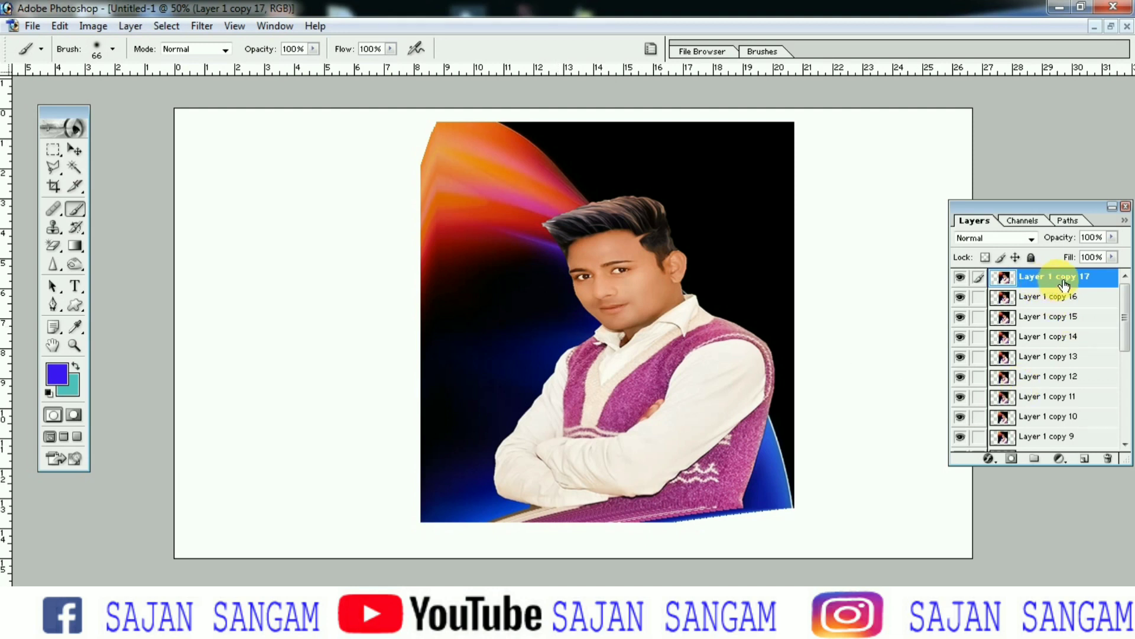
Step: Add a drop shadow and an 8 px red stroke to the top portrait copy
{"action": "left_click", "coordinate": [129, 26]}
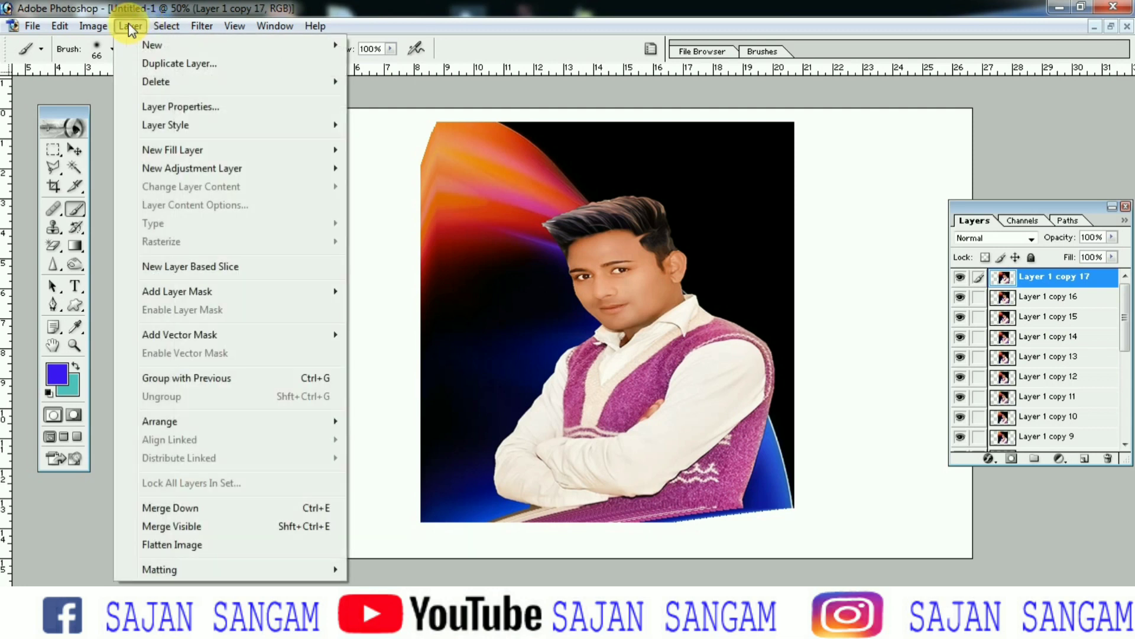
{"action": "mouse_move", "coordinate": [165, 126]}
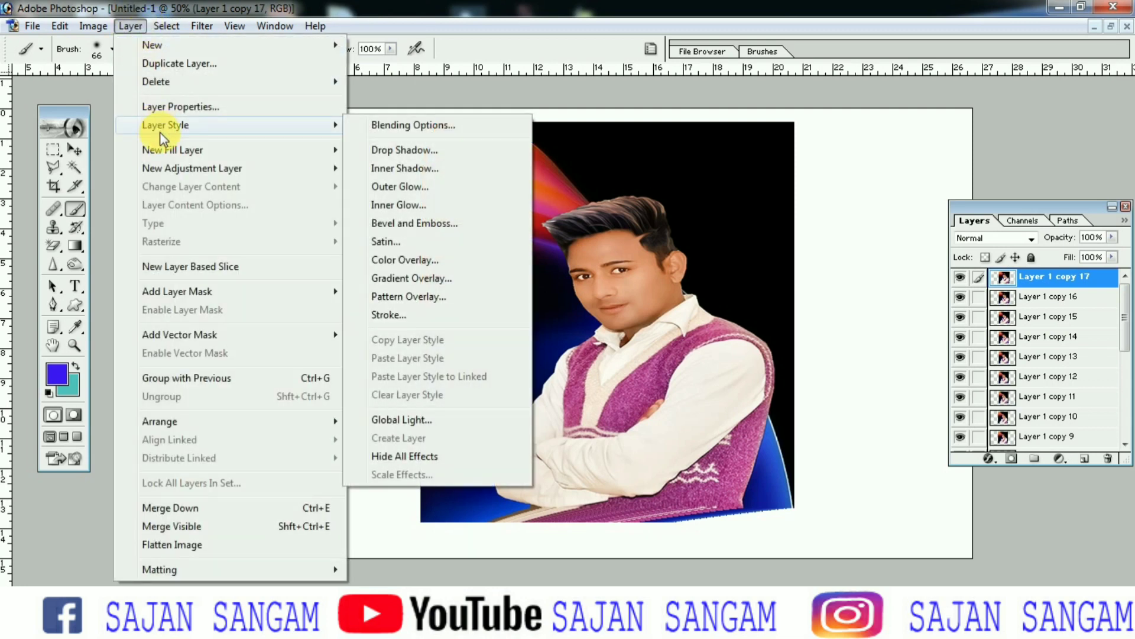
{"action": "left_click", "coordinate": [384, 149]}
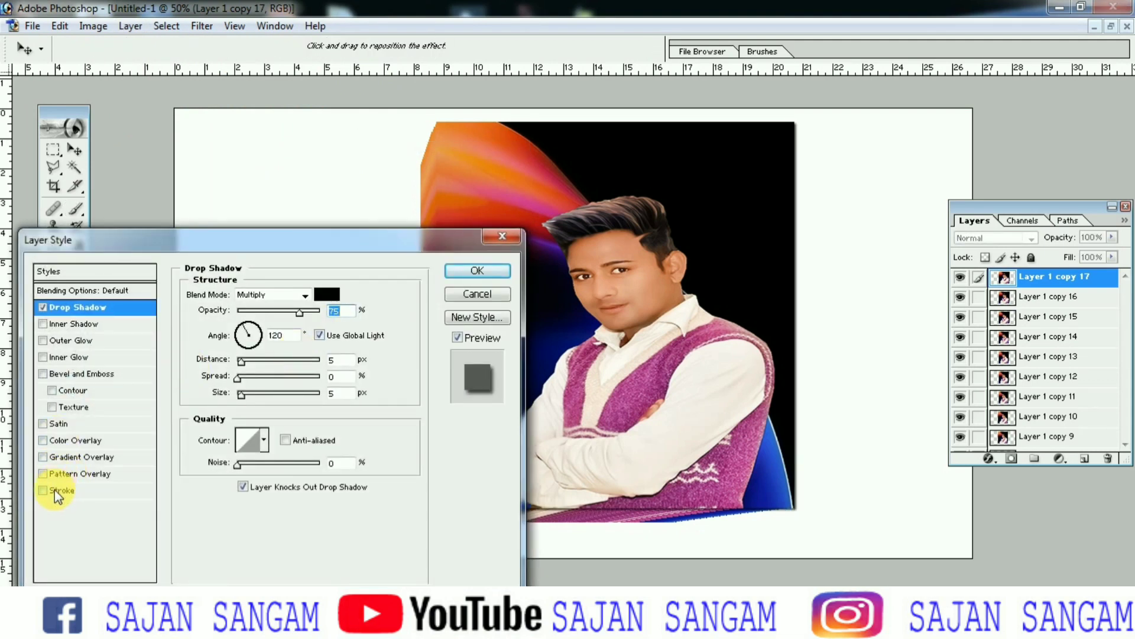
{"action": "left_click", "coordinate": [59, 489]}
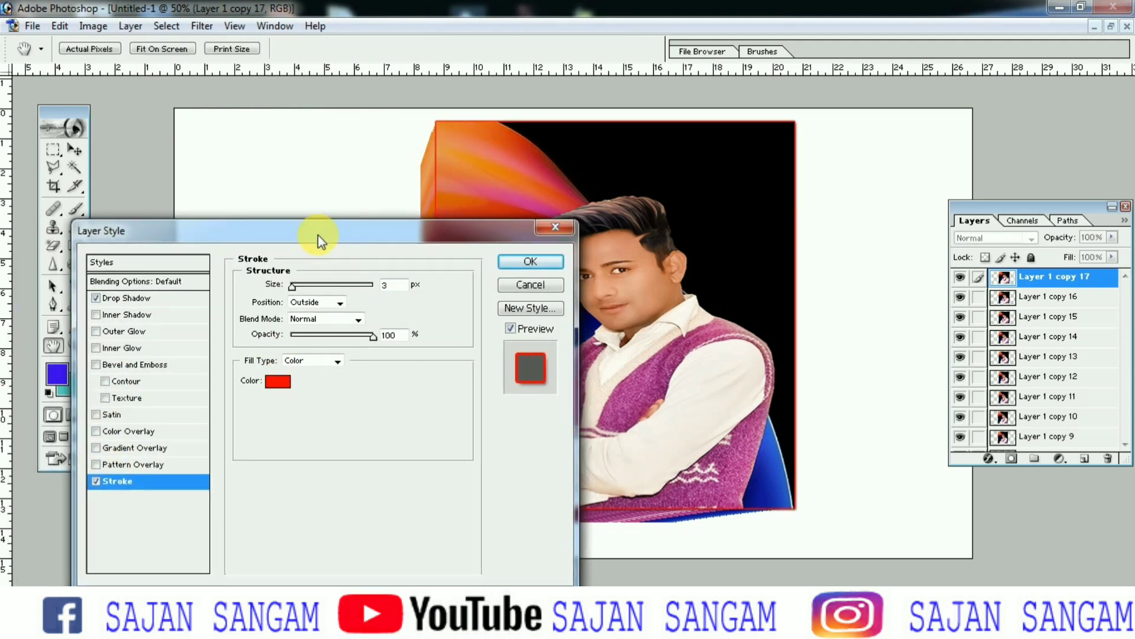
{"action": "left_click_drag", "start_coordinate": [278, 240], "coordinate": [277, 255]}
{"action": "left_click_drag", "start_coordinate": [235, 311], "coordinate": [240, 311]}
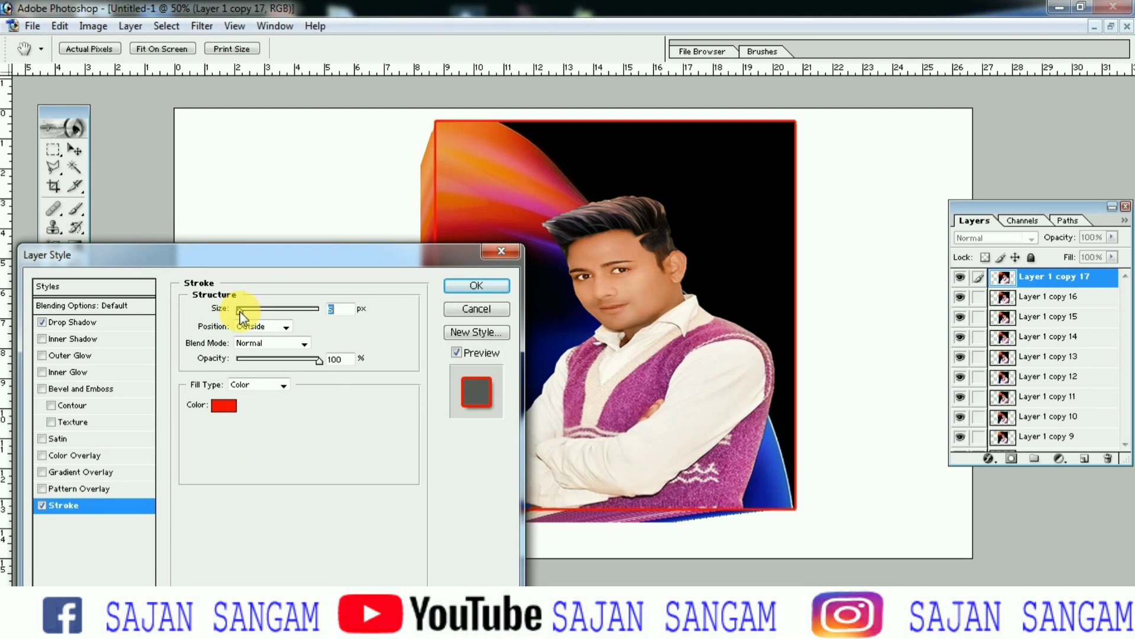
{"action": "left_click", "coordinate": [476, 286]}
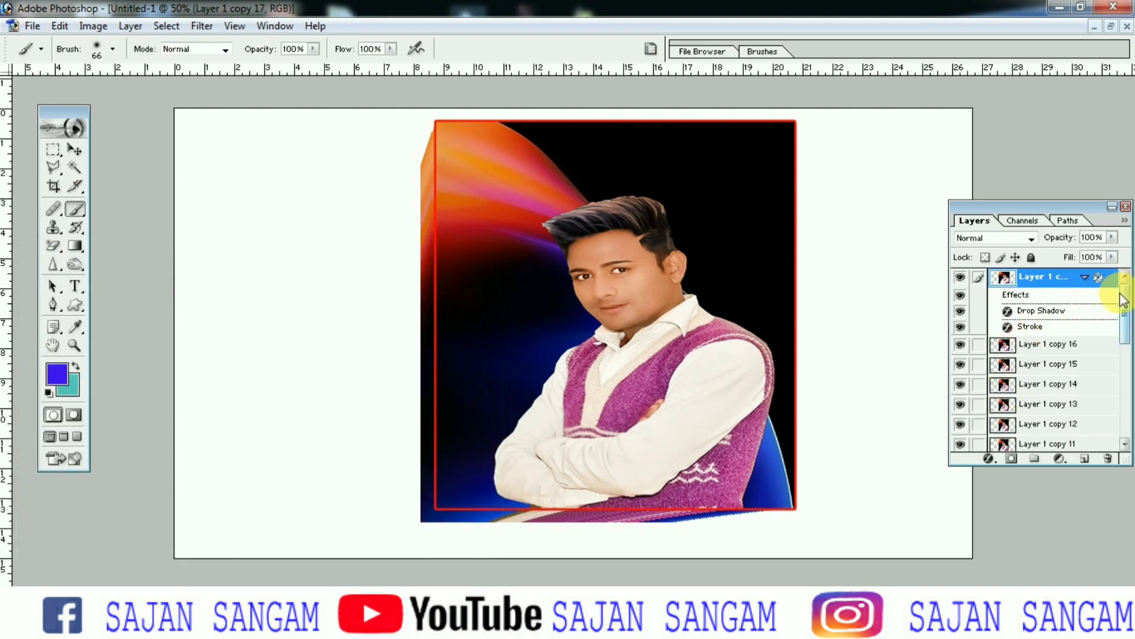
Step: Select Layer 1 and give it a drop shadow and a 3 px red stroke
{"action": "scroll", "coordinate": [1126, 305], "scroll_direction": "down", "scroll_amount": 10}
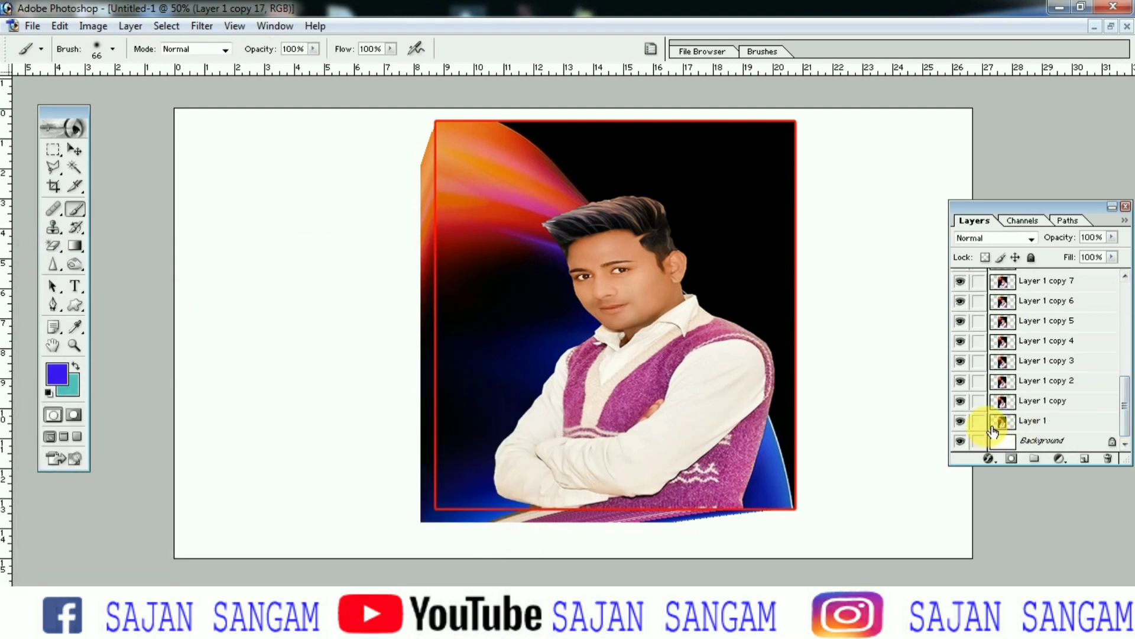
{"action": "left_click", "coordinate": [991, 426]}
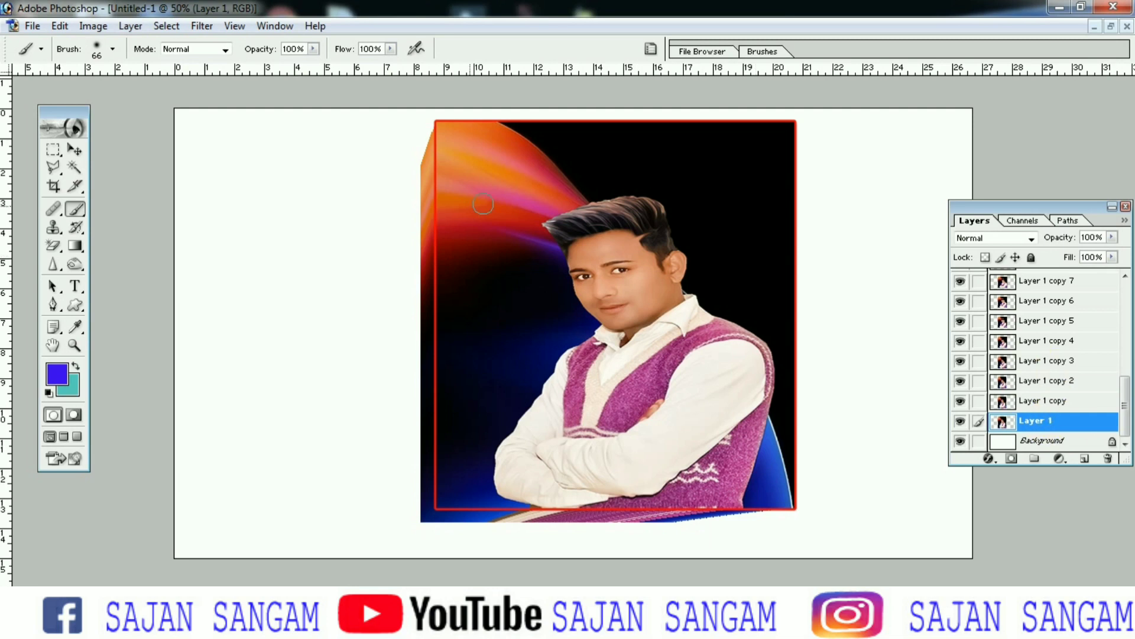
{"action": "left_click", "coordinate": [135, 26]}
{"action": "mouse_move", "coordinate": [165, 125]}
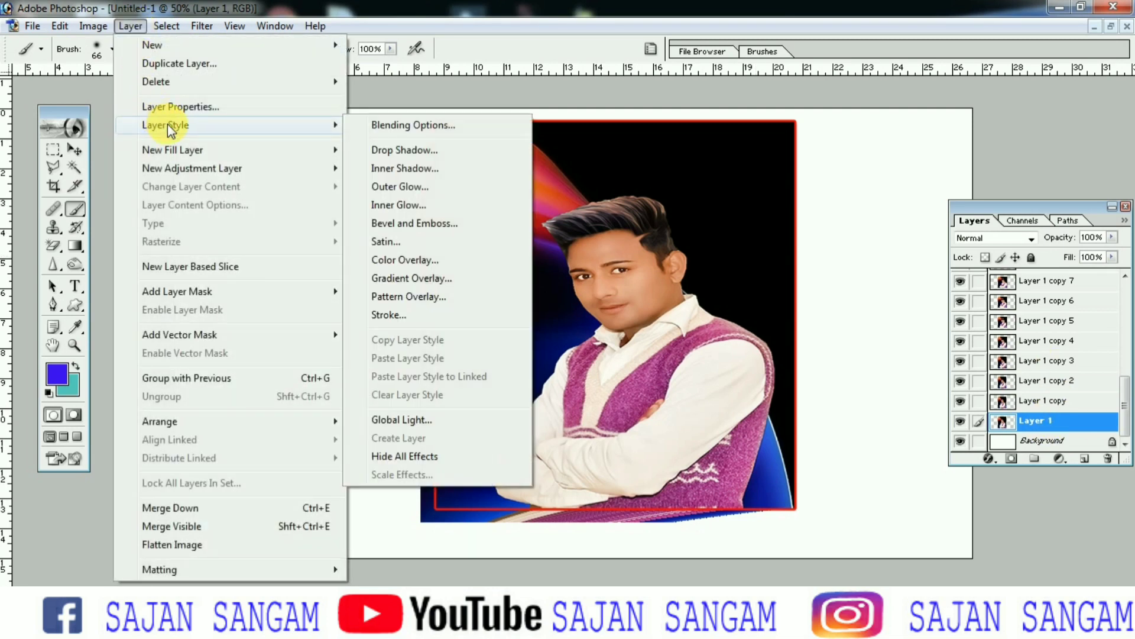
{"action": "left_click", "coordinate": [390, 149]}
{"action": "left_click", "coordinate": [73, 503]}
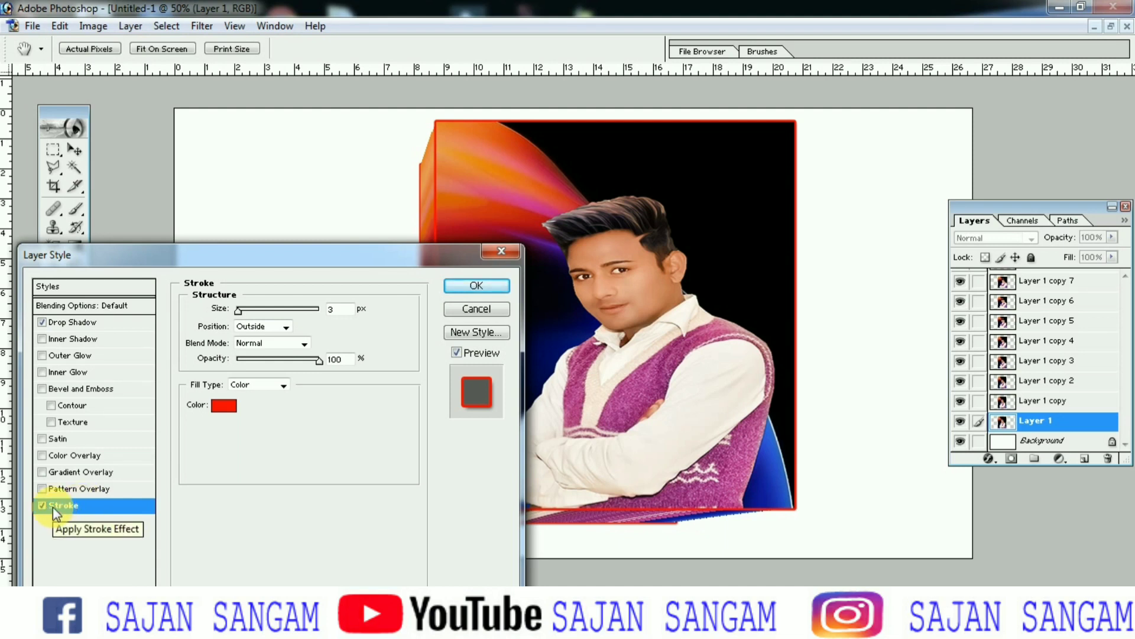
{"action": "mouse_move", "coordinate": [417, 261]}
{"action": "left_mouse_down"}
{"action": "mouse_move", "coordinate": [264, 338]}
{"action": "mouse_move", "coordinate": [236, 281]}
{"action": "left_mouse_up"}
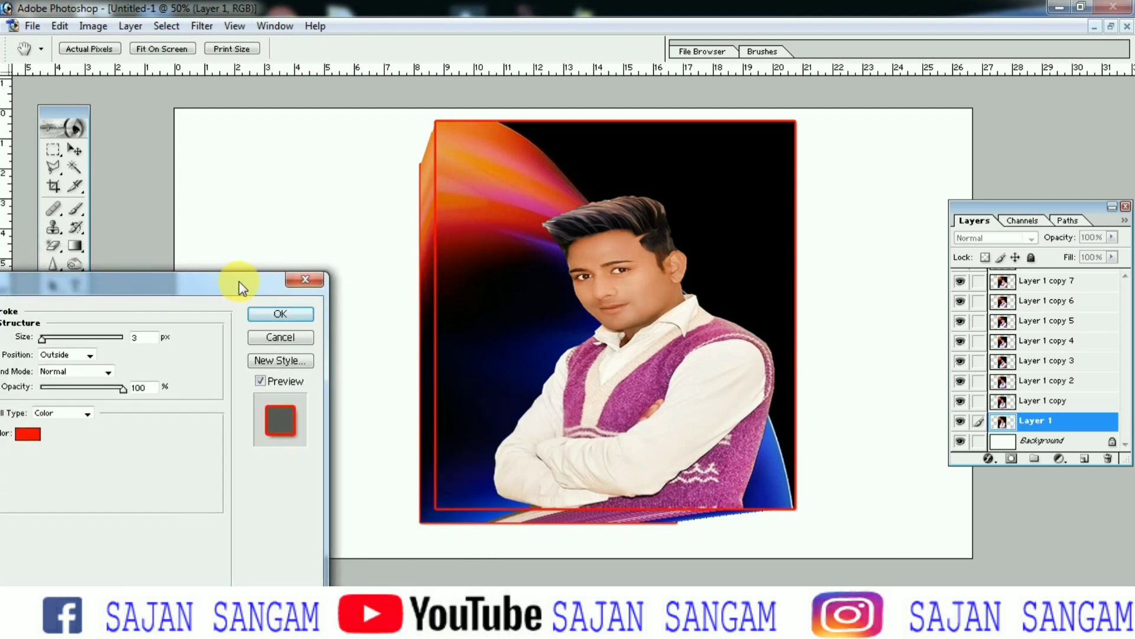
{"action": "left_click_drag", "start_coordinate": [59, 333], "coordinate": [59, 334]}
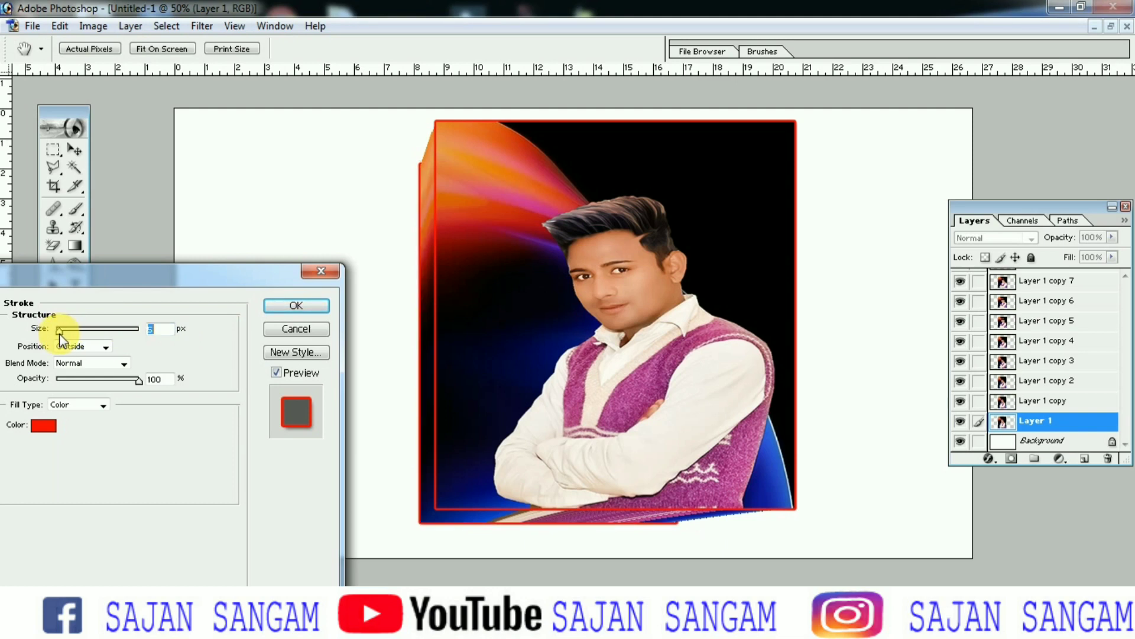
{"action": "left_click", "coordinate": [301, 306]}
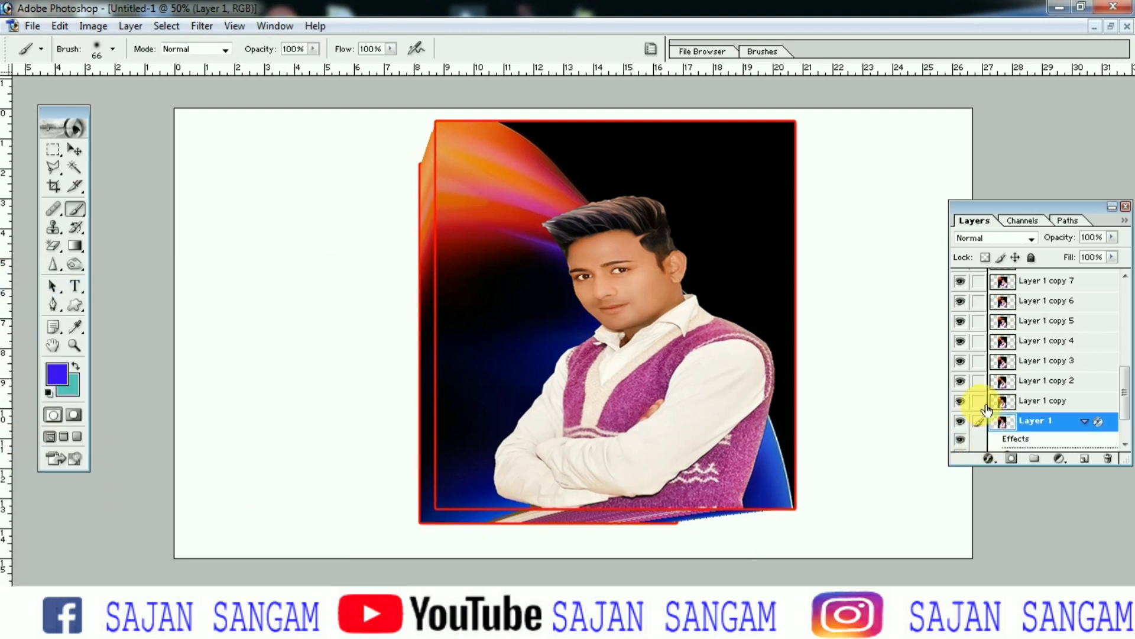
Step: Link all portrait copy layers with Layer 1 and merge them with Ctrl+E
{"action": "left_click_drag", "start_coordinate": [979, 402], "coordinate": [983, 369]}
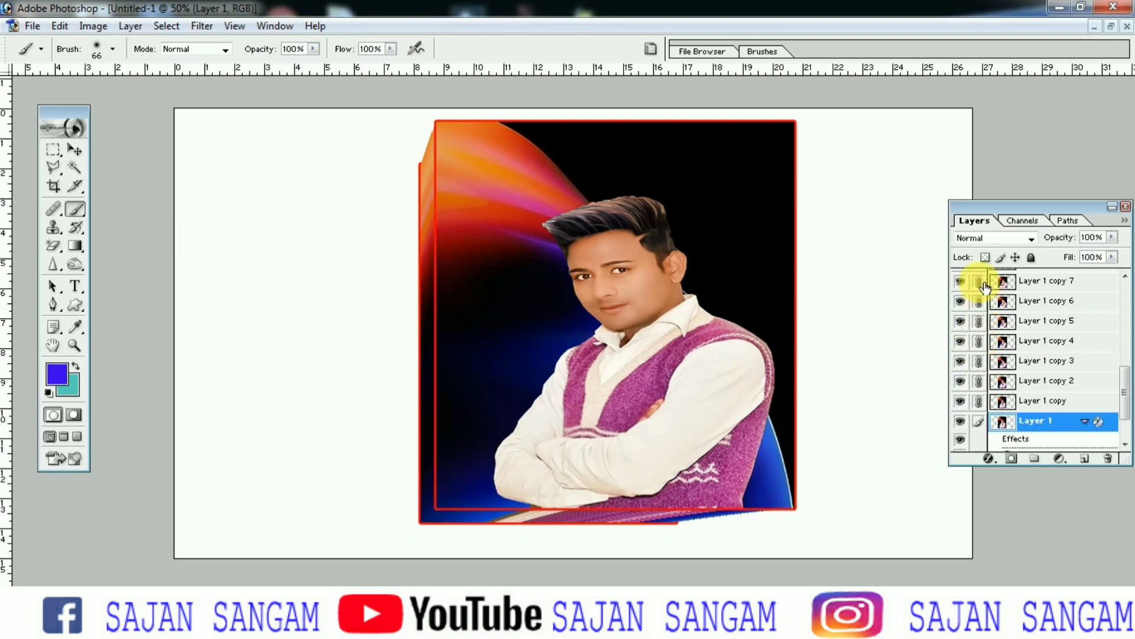
{"action": "mouse_move", "coordinate": [984, 339]}
{"action": "left_mouse_down"}
{"action": "mouse_move", "coordinate": [983, 259]}
{"action": "mouse_move", "coordinate": [987, 358]}
{"action": "left_mouse_up"}
{"action": "key", "text": "F7"}
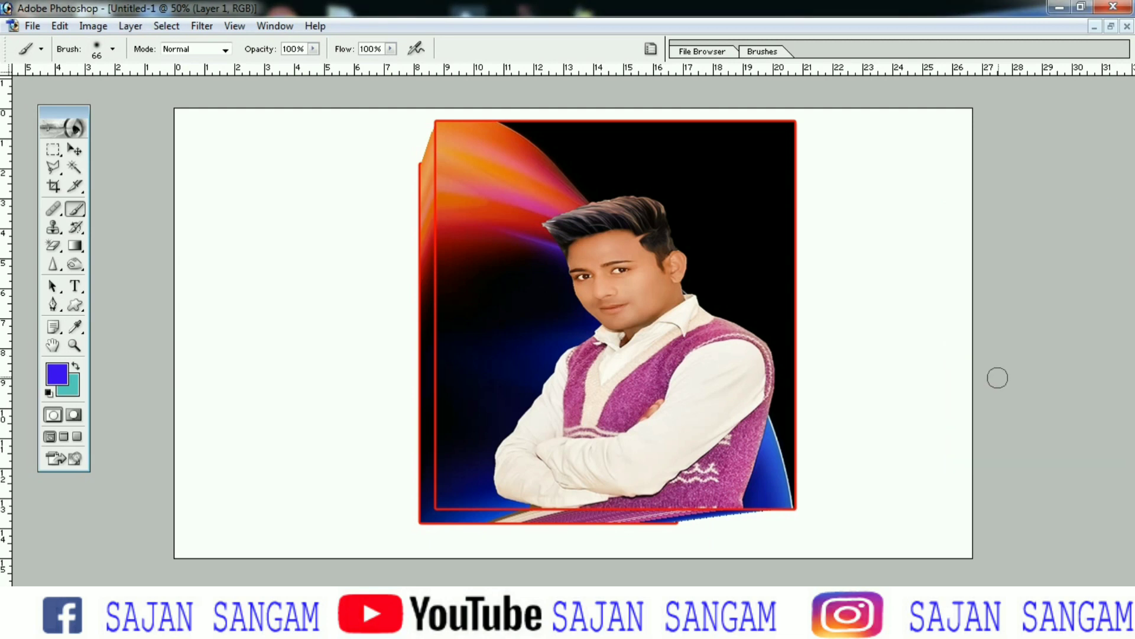
{"action": "key", "text": "F7"}
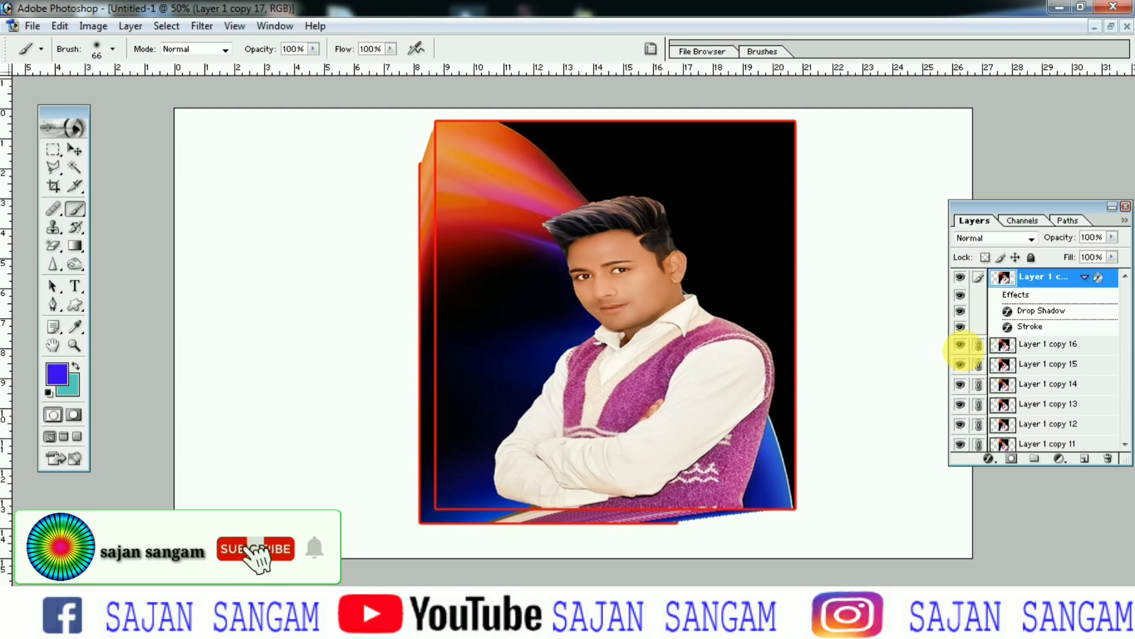
{"action": "key", "text": "ctrl+e"}
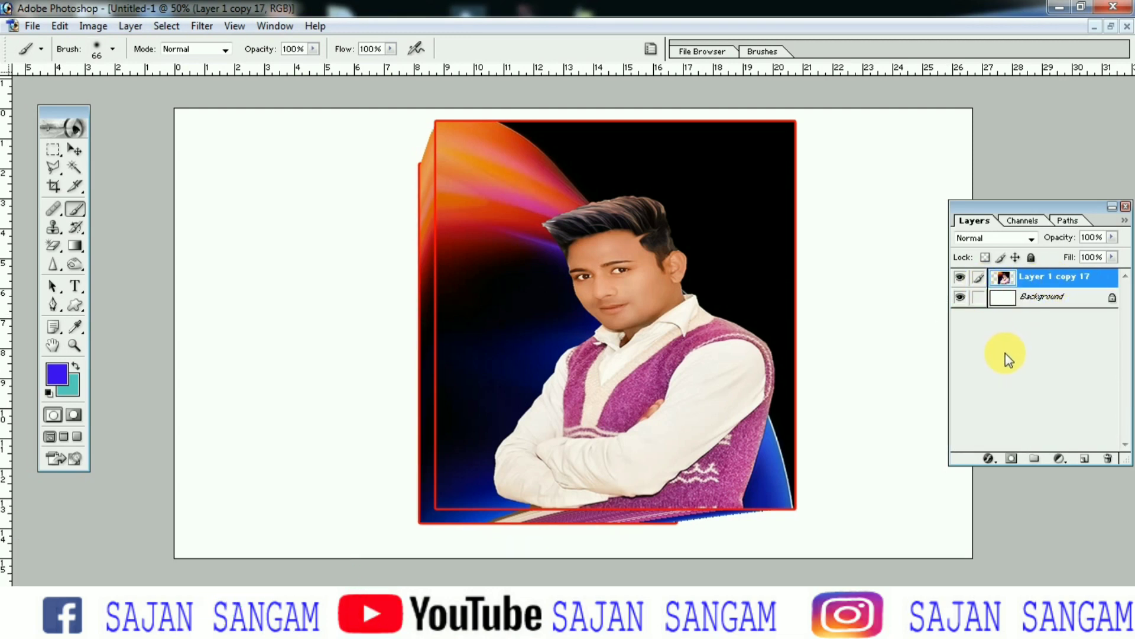
Step: Free-transform the merged stack, shrinking it and dragging its corners into a leftward-slanted tilt
{"action": "key", "text": "ctrl+t"}
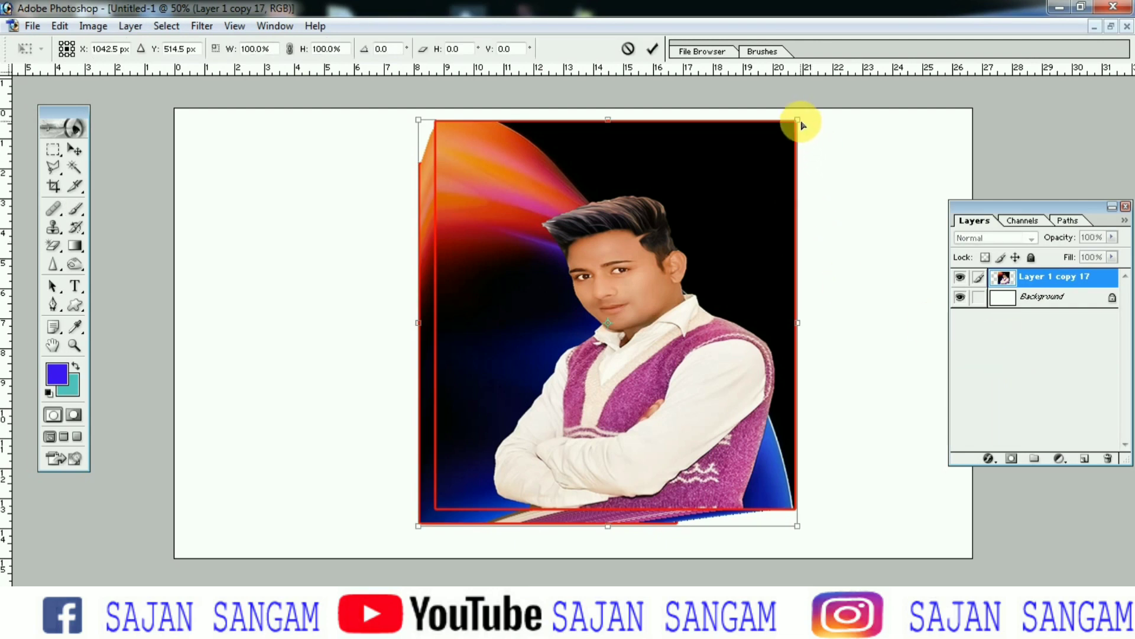
{"action": "mouse_move", "coordinate": [803, 128]}
{"action": "left_mouse_down"}
{"action": "mouse_move", "coordinate": [694, 184]}
{"action": "mouse_move", "coordinate": [676, 179]}
{"action": "left_mouse_up"}
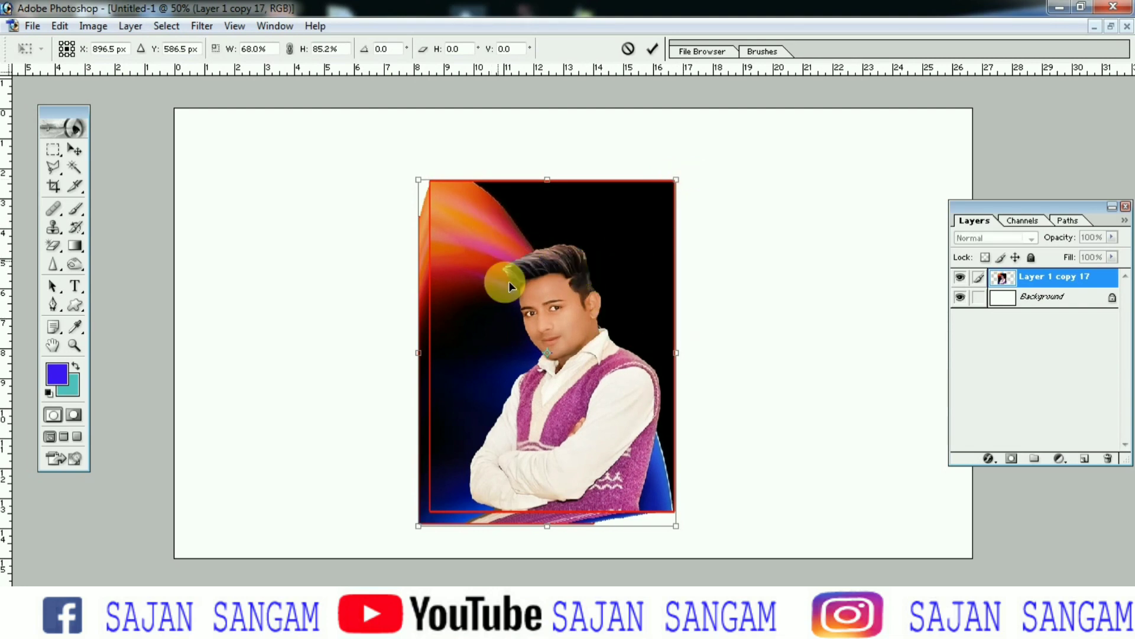
{"action": "left_click_drag", "start_coordinate": [681, 528], "coordinate": [701, 503]}
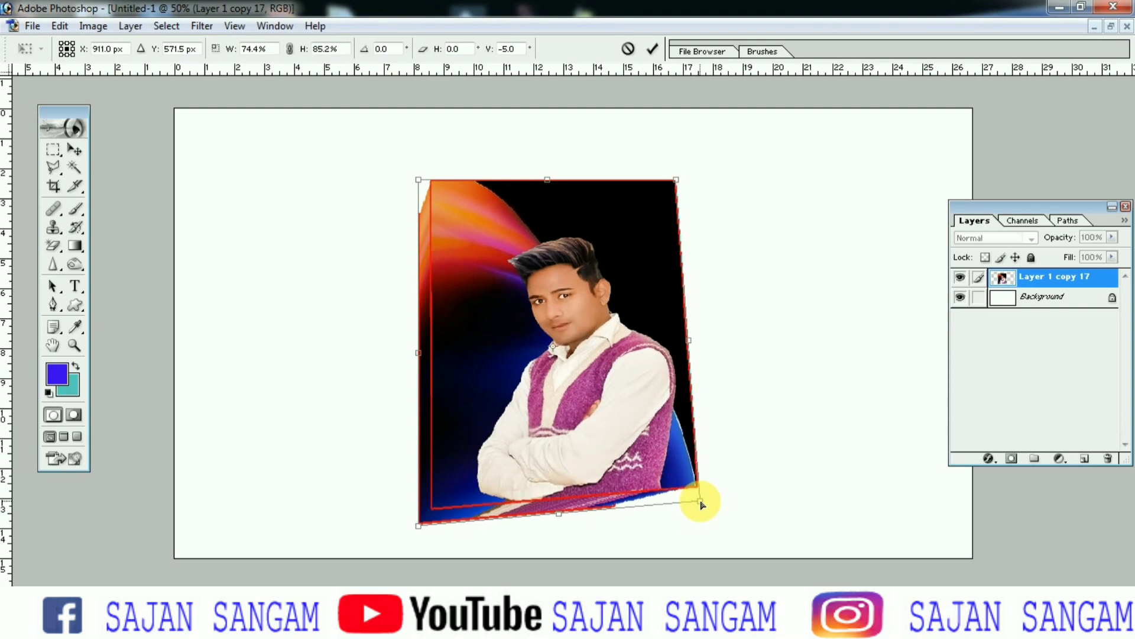
{"action": "mouse_move", "coordinate": [418, 525]}
{"action": "left_mouse_down"}
{"action": "mouse_move", "coordinate": [446, 512]}
{"action": "mouse_move", "coordinate": [489, 535]}
{"action": "left_mouse_up"}
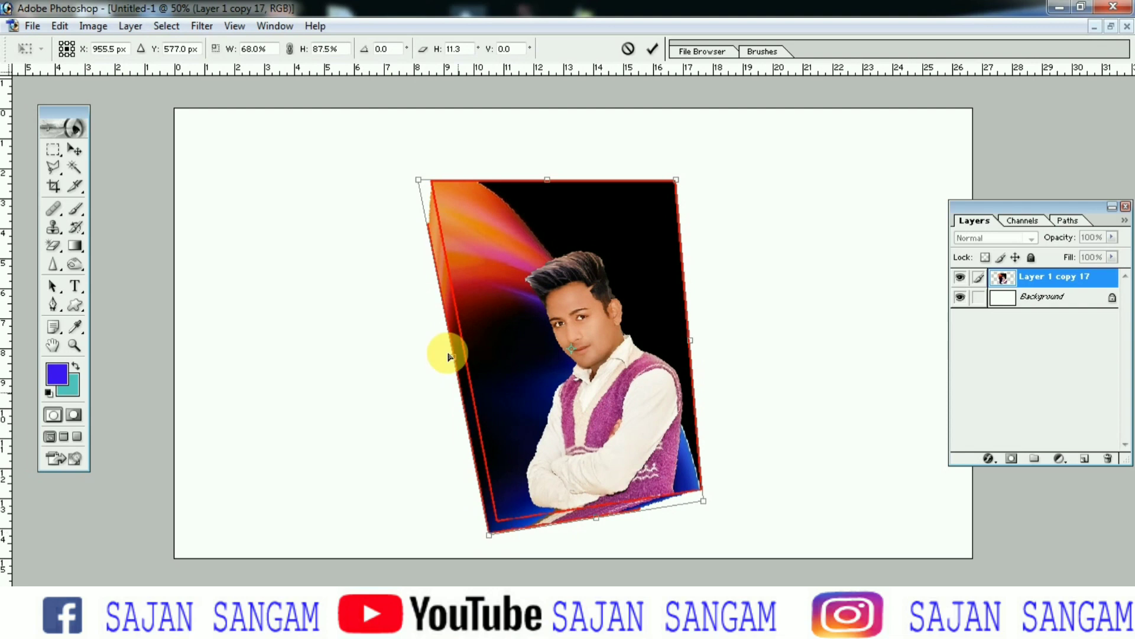
{"action": "left_click_drag", "start_coordinate": [420, 185], "coordinate": [384, 201]}
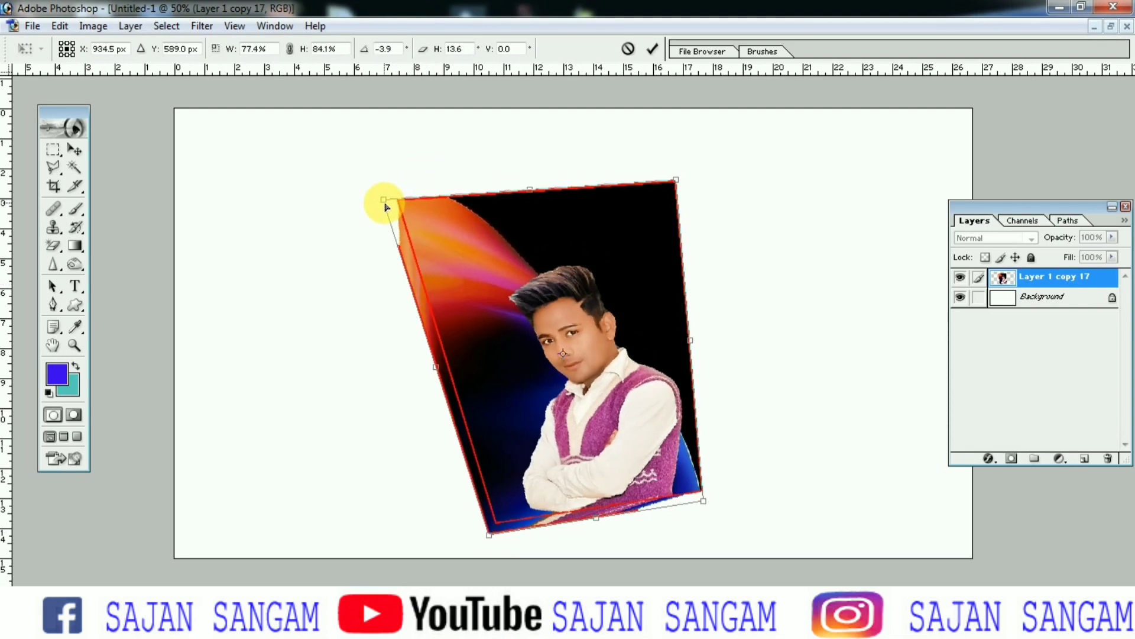
{"action": "left_click_drag", "start_coordinate": [676, 184], "coordinate": [627, 148]}
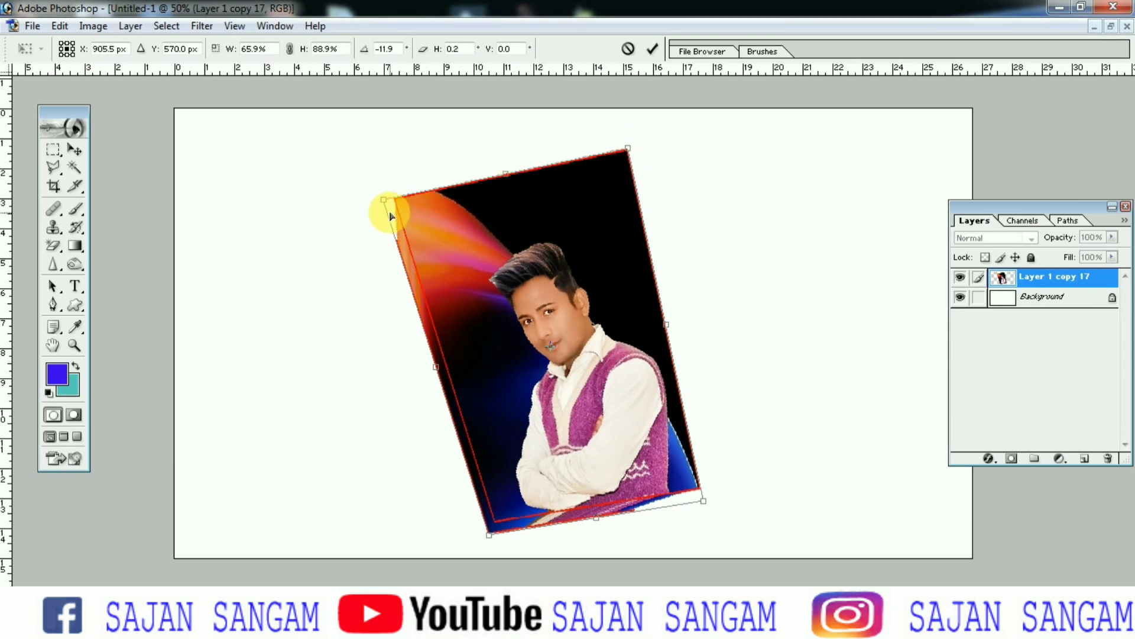
{"action": "left_click_drag", "start_coordinate": [489, 538], "coordinate": [452, 539]}
{"action": "left_click_drag", "start_coordinate": [628, 148], "coordinate": [540, 109]}
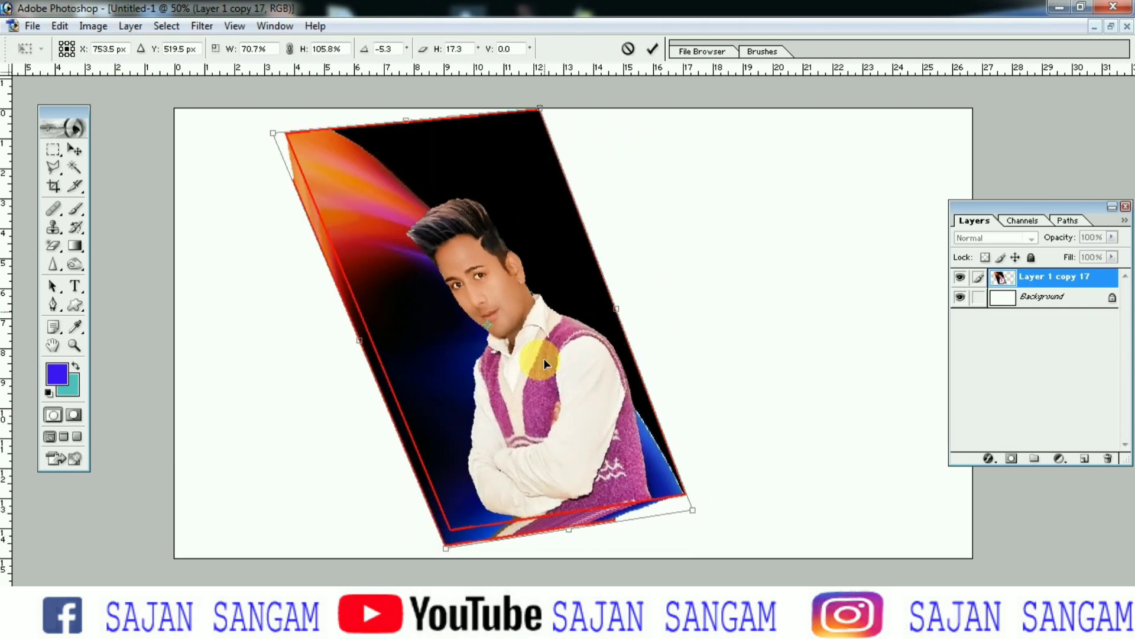
{"action": "left_click_drag", "start_coordinate": [448, 550], "coordinate": [407, 489]}
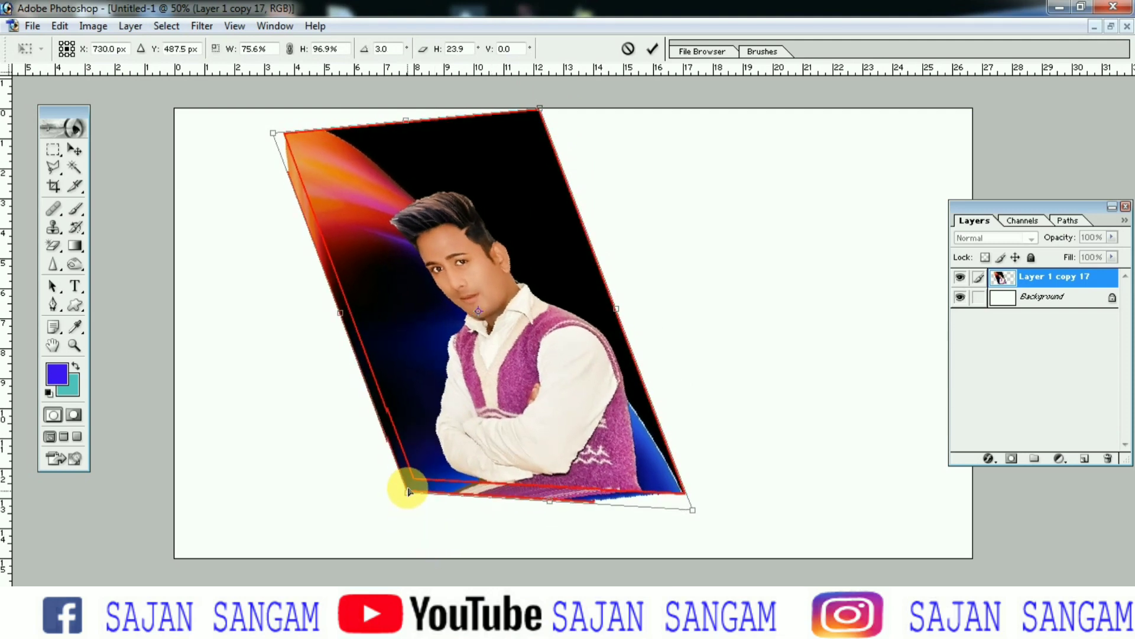
{"action": "left_click_drag", "start_coordinate": [695, 515], "coordinate": [639, 449]}
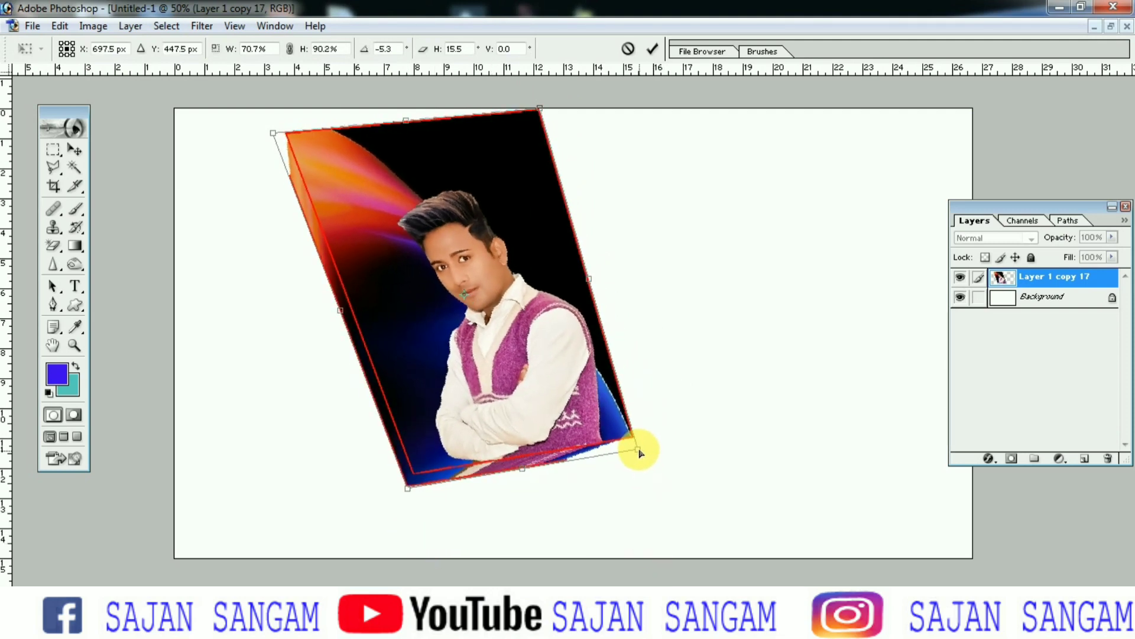